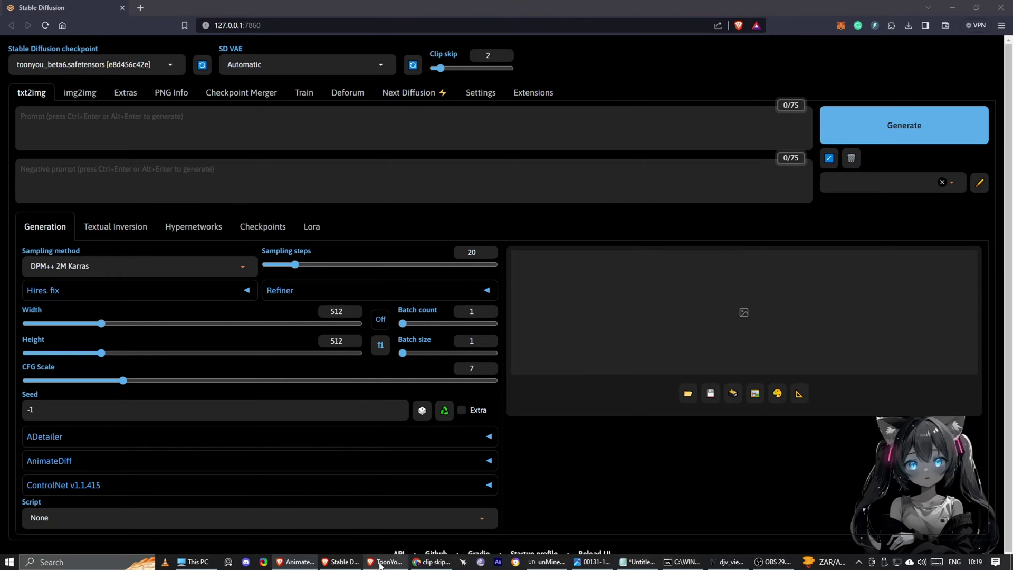
Switch to the Civitai page for the ToonYou Beta 6 checkpoint
{"action": "left_click", "coordinate": [385, 567]}
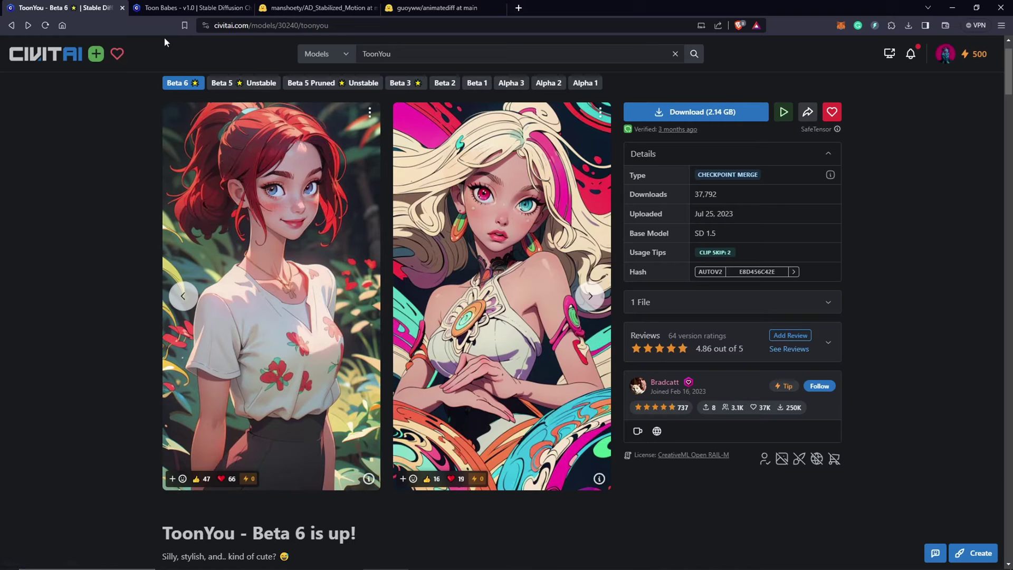
Glance at the Toon Babes model page, then start the 2.14 GB ToonYou Beta 6 download
{"action": "left_click", "coordinate": [170, 9]}
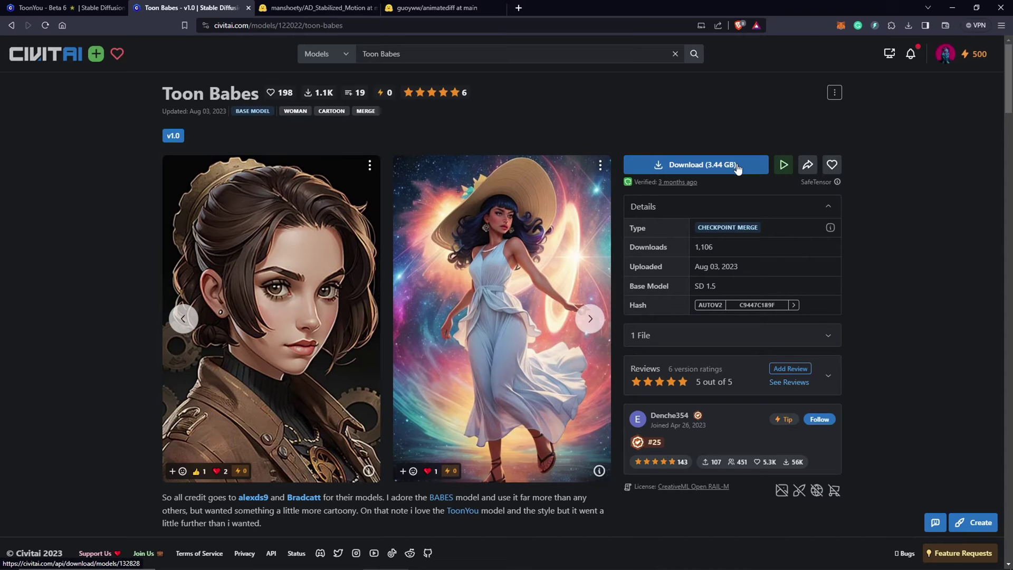
{"action": "left_click", "coordinate": [68, 10]}
{"action": "left_click", "coordinate": [696, 112]}
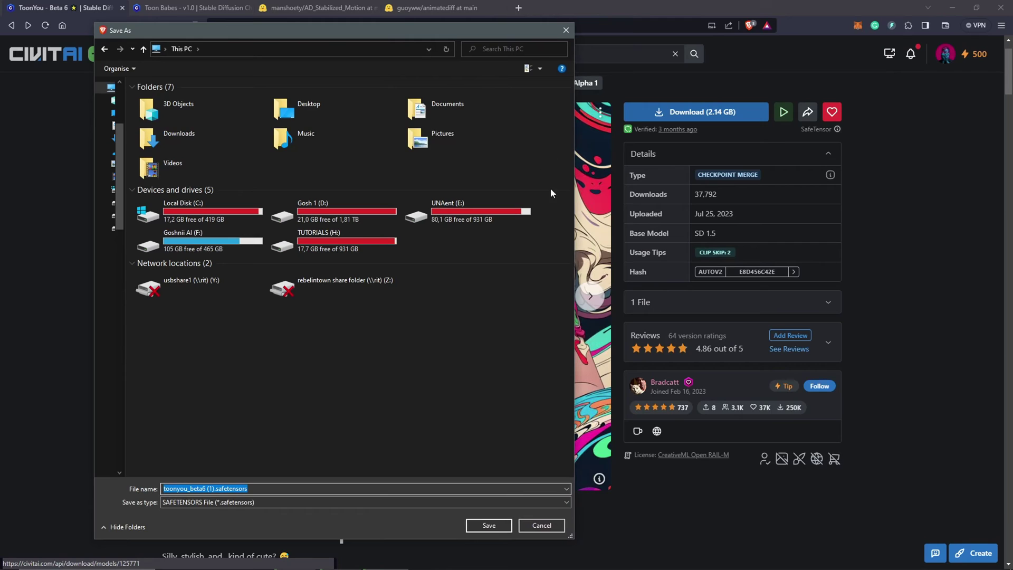
Browse the Save As dialog to F:\Automatic1111\stable-diffusion-webui\models\Stable-diffusion
{"action": "left_click_drag", "start_coordinate": [426, 31], "coordinate": [477, 30]}
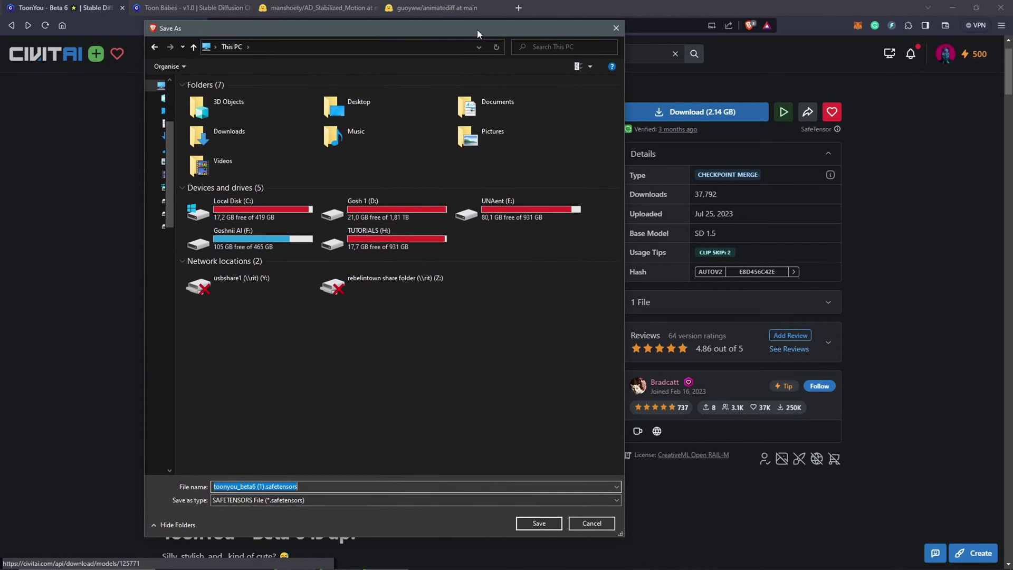
{"action": "double_click", "coordinate": [270, 238]}
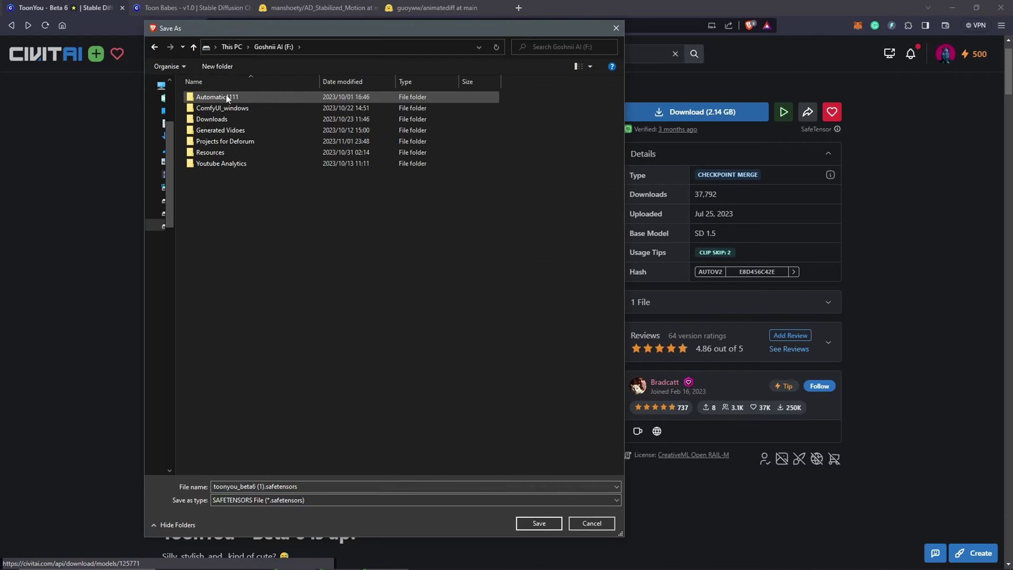
{"action": "double_click", "coordinate": [228, 97]}
{"action": "double_click", "coordinate": [227, 97]}
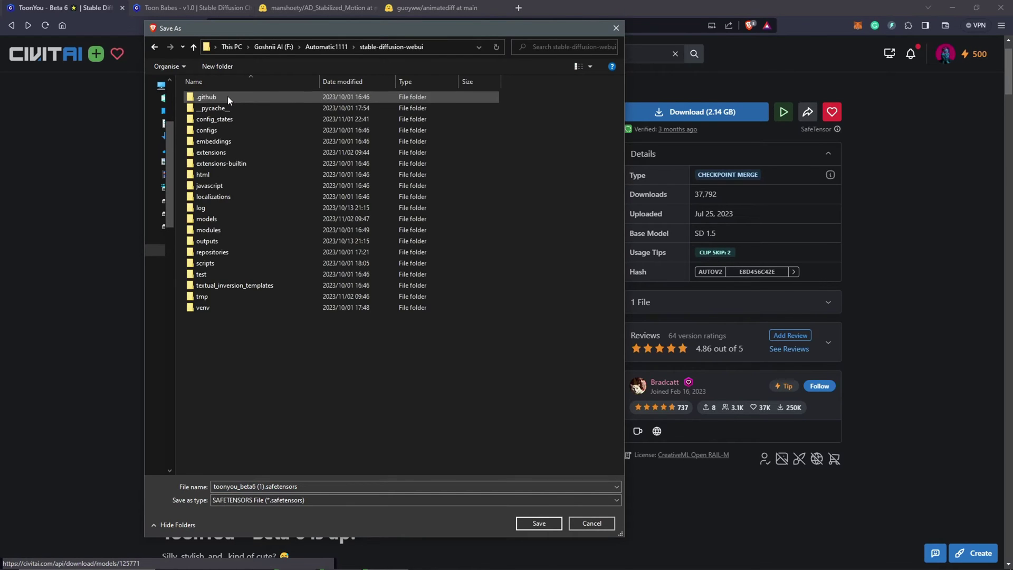
{"action": "double_click", "coordinate": [228, 218]}
{"action": "double_click", "coordinate": [230, 221]}
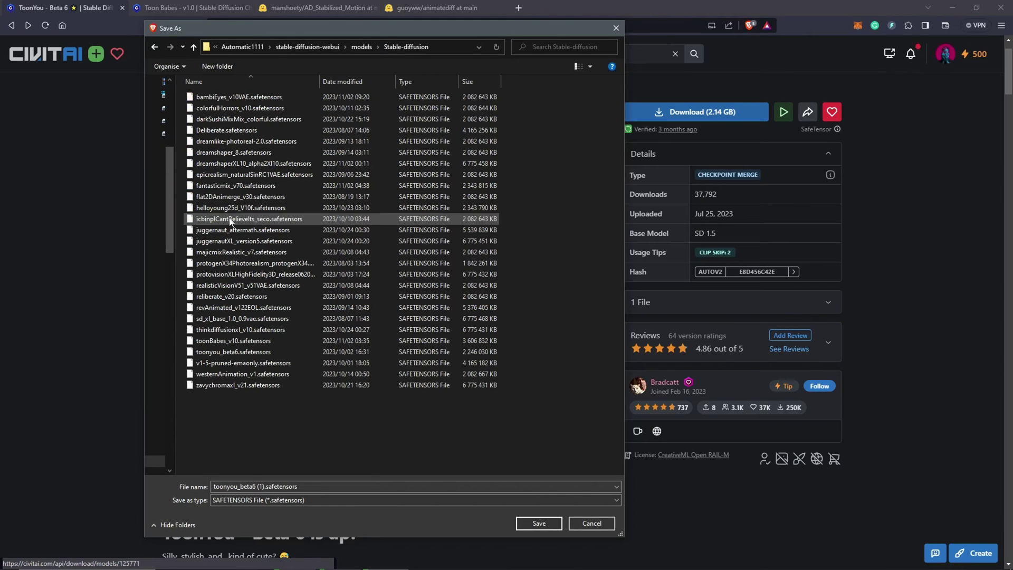
{"action": "left_click_drag", "start_coordinate": [359, 28], "coordinate": [377, 24]}
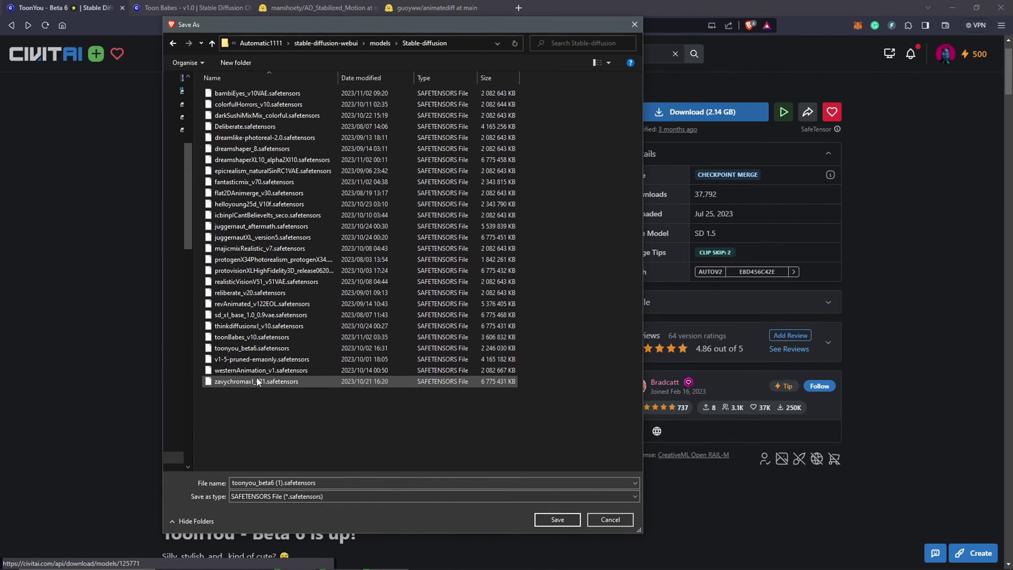
Note the existing toonyou_beta6 and toonBabes_v10 checkpoints and cancel the download
{"action": "left_click", "coordinate": [236, 350]}
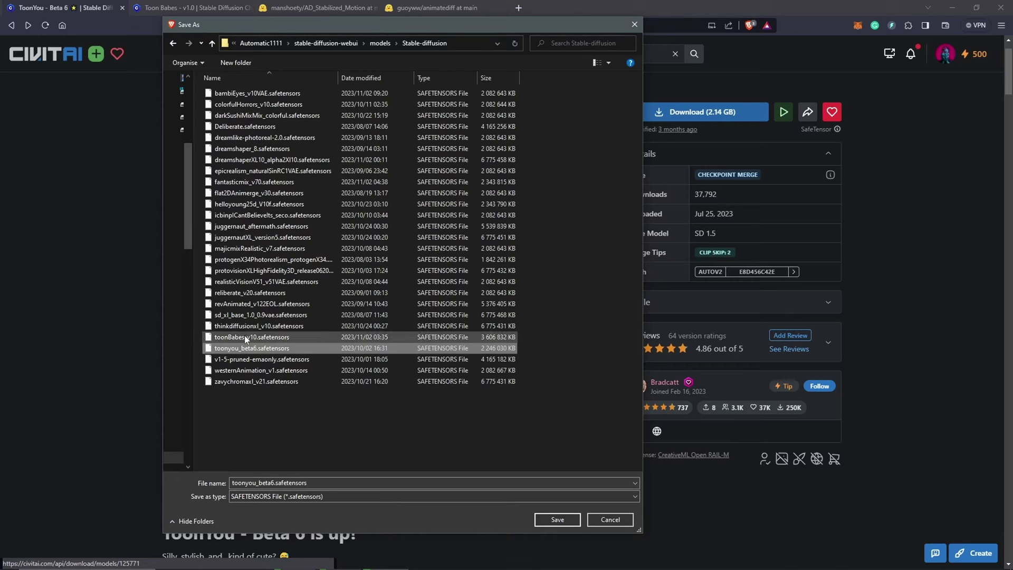
{"action": "left_click", "coordinate": [245, 336]}
{"action": "left_click", "coordinate": [609, 520]}
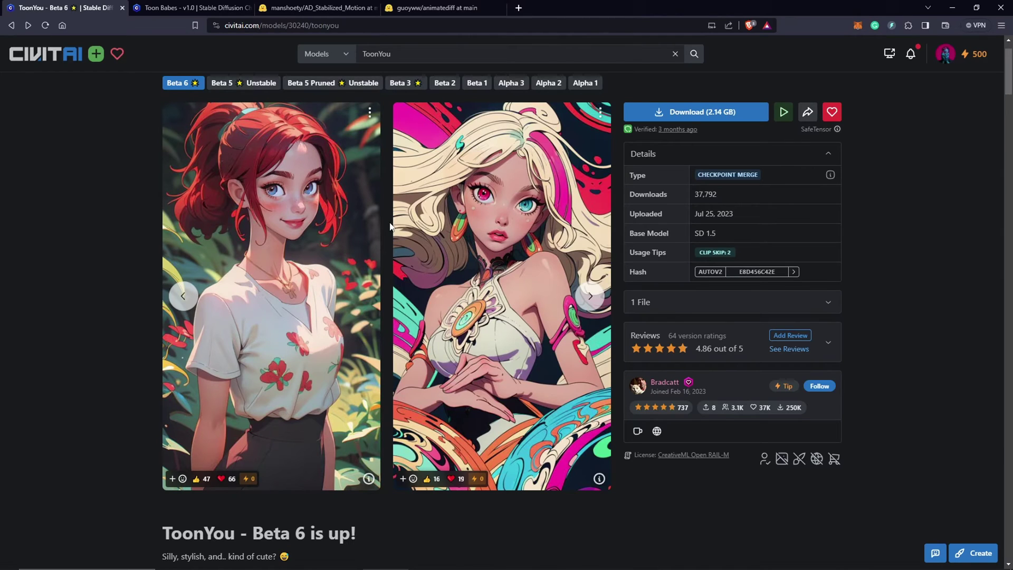
In WebUI Extensions > Available, untick the installed filter and search for 'animatediff'
{"action": "mouse_move", "coordinate": [347, 568]}
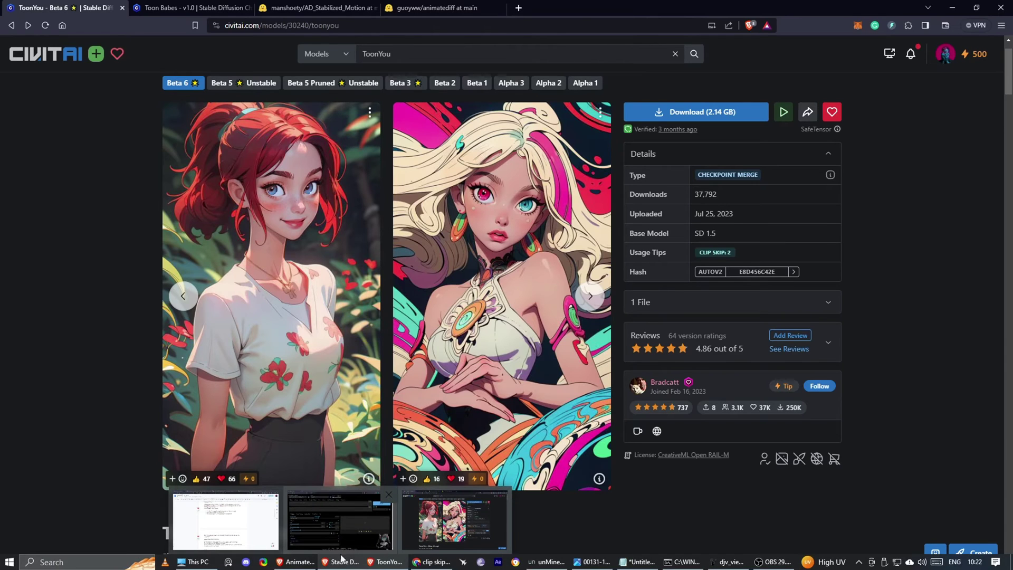
{"action": "left_click", "coordinate": [340, 520]}
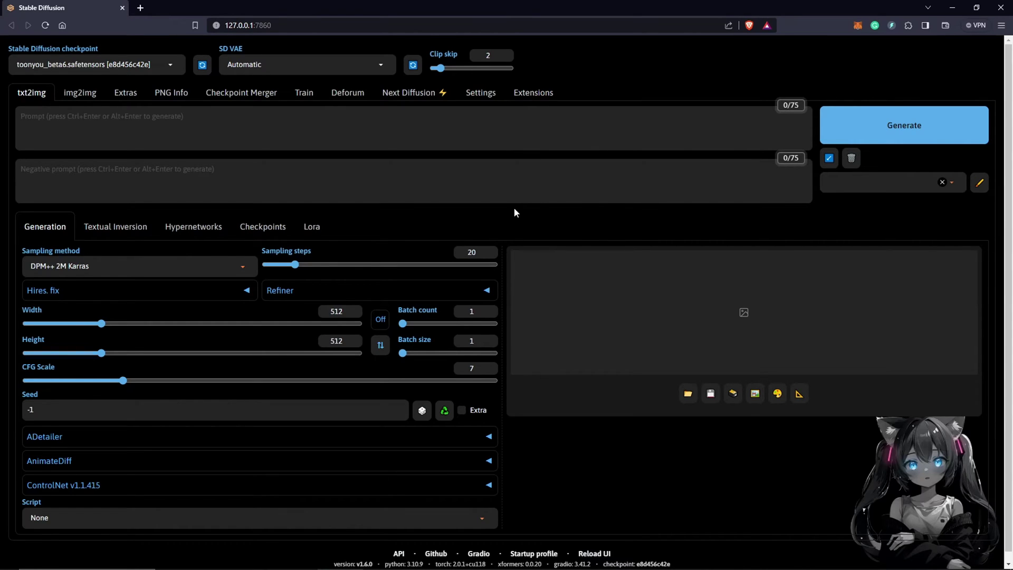
{"action": "left_click", "coordinate": [532, 93]}
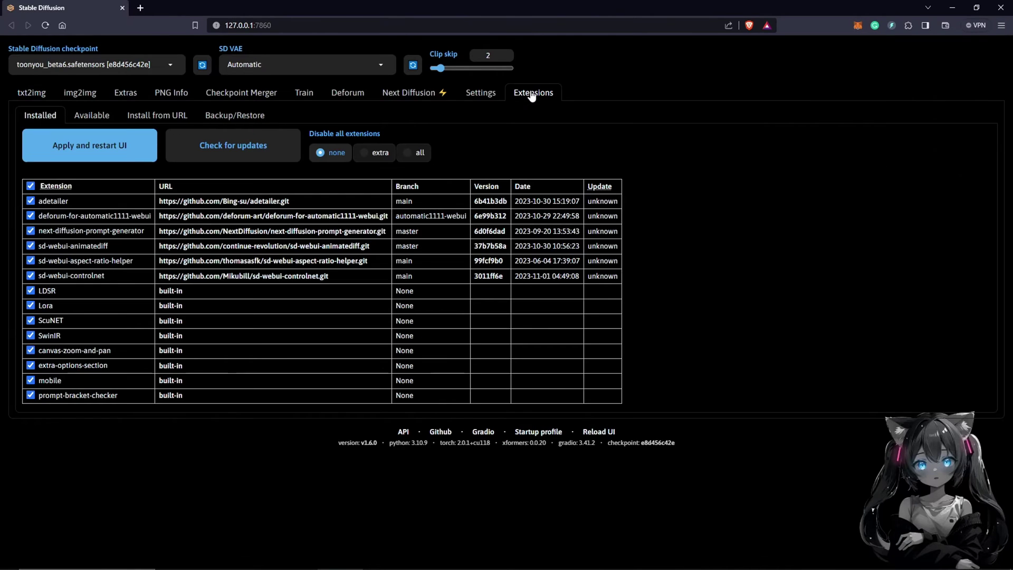
{"action": "left_click", "coordinate": [98, 116]}
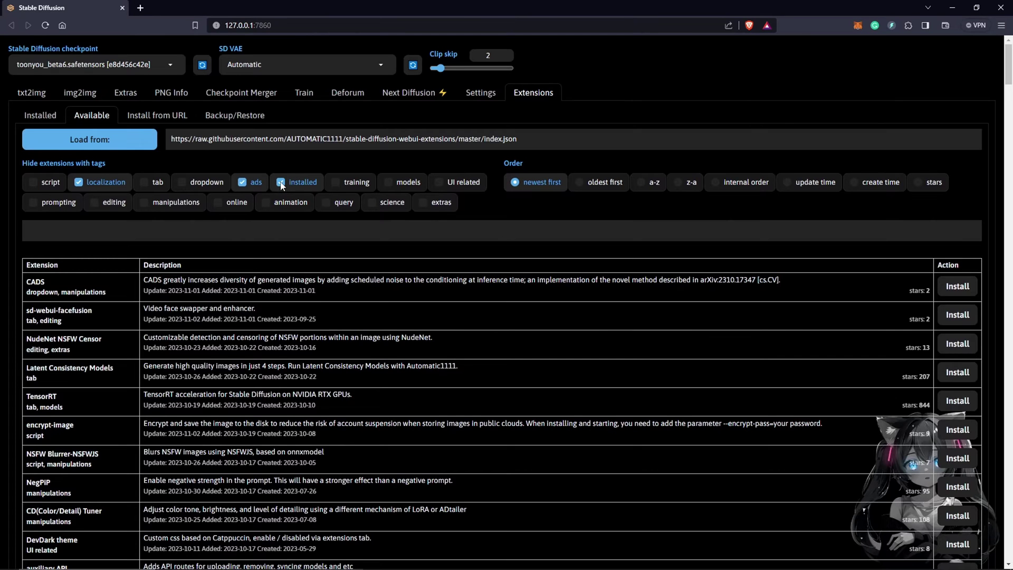
{"action": "left_click", "coordinate": [281, 183]}
{"action": "left_click", "coordinate": [225, 232]}
{"action": "type", "text": "animated"}
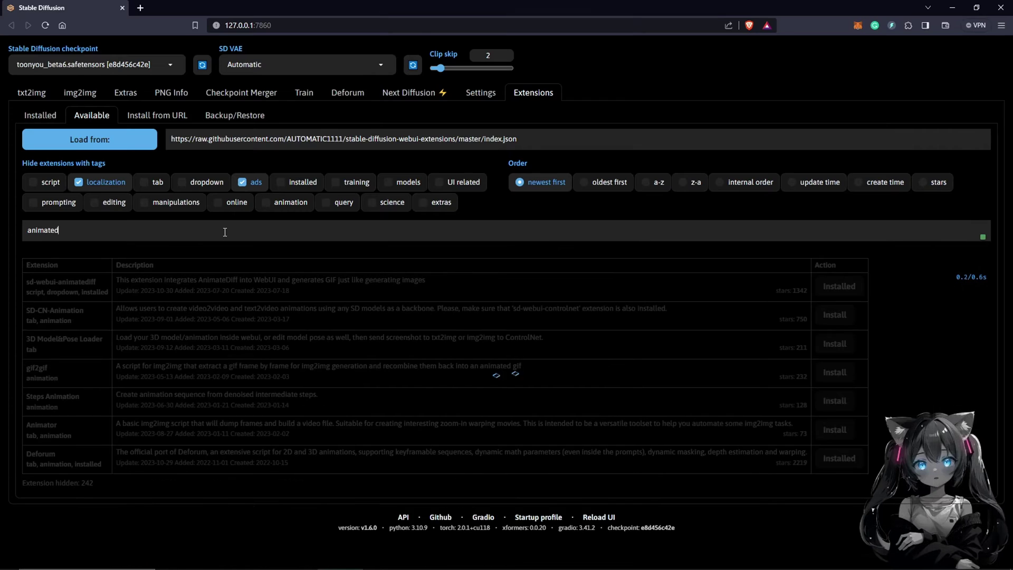
{"action": "type", "text": "iff"}
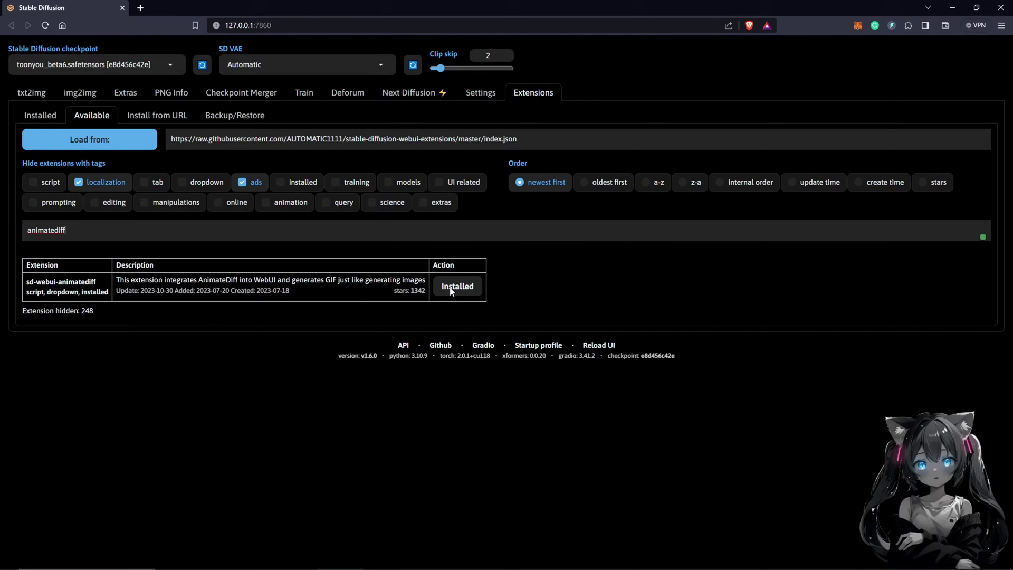
From the Installed extensions list, apply and restart the UI, then minimize the console
{"action": "left_click", "coordinate": [41, 116]}
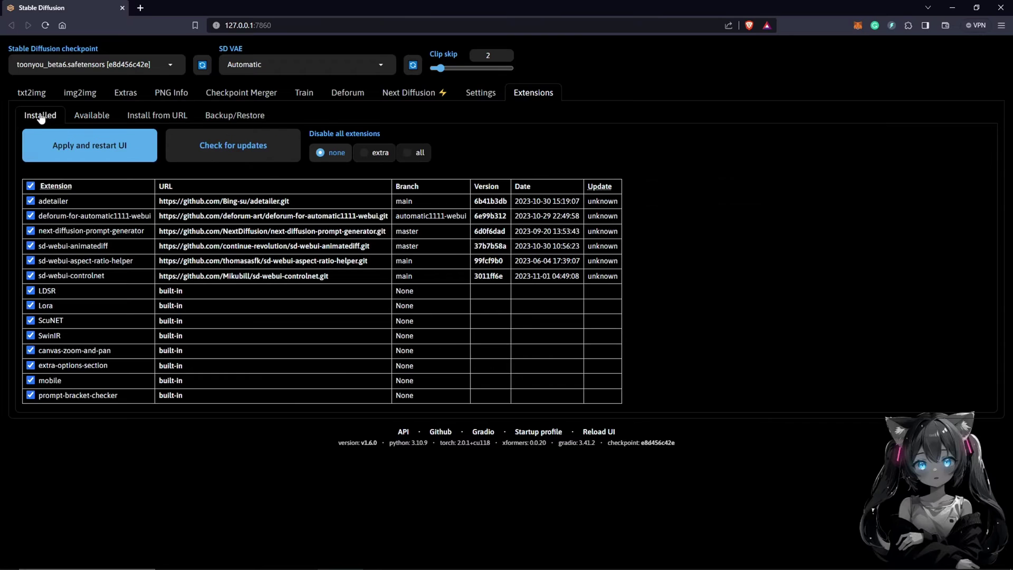
{"action": "left_click", "coordinate": [101, 151]}
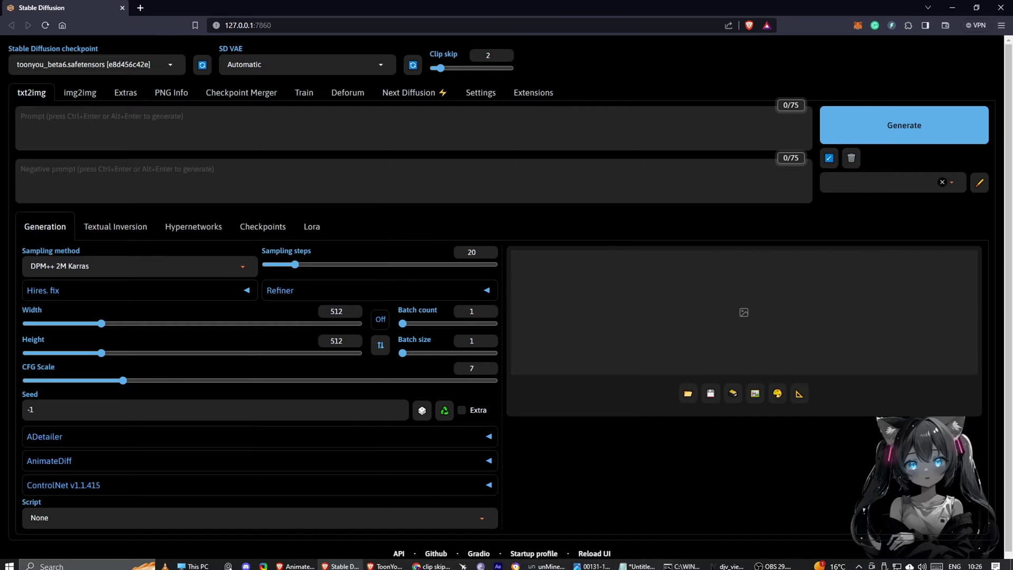
{"action": "left_click", "coordinate": [681, 561]}
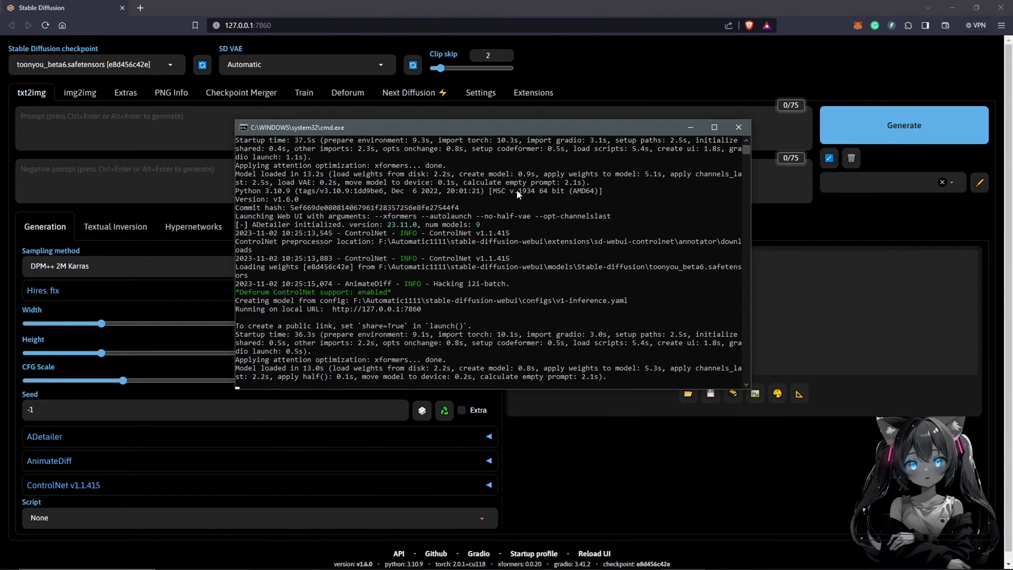
{"action": "left_click", "coordinate": [690, 128]}
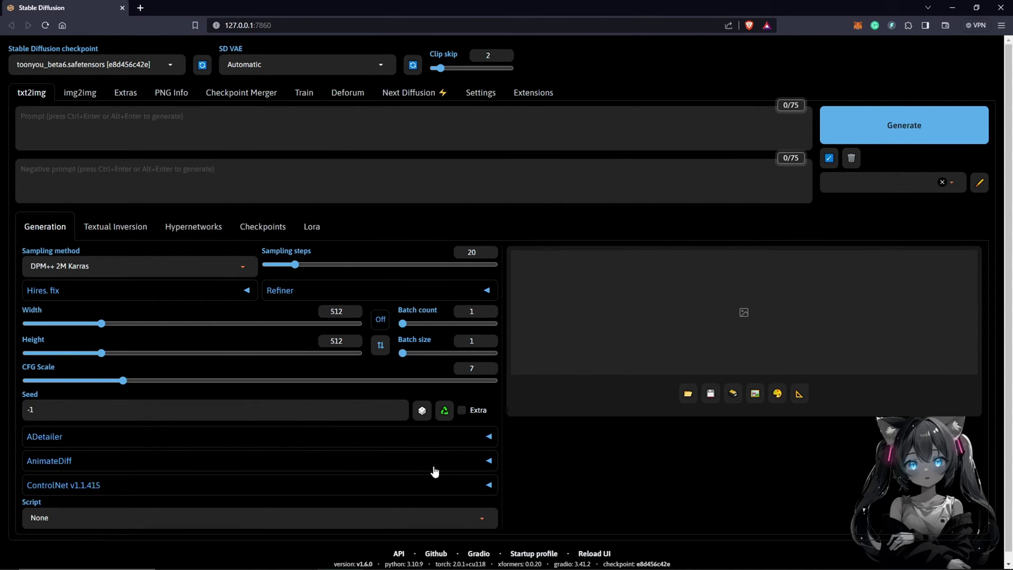
Check the motion modules listed in the txt2img AnimateDiff section
{"action": "left_click", "coordinate": [488, 462]}
{"action": "left_click", "coordinate": [224, 509]}
{"action": "left_click", "coordinate": [86, 466]}
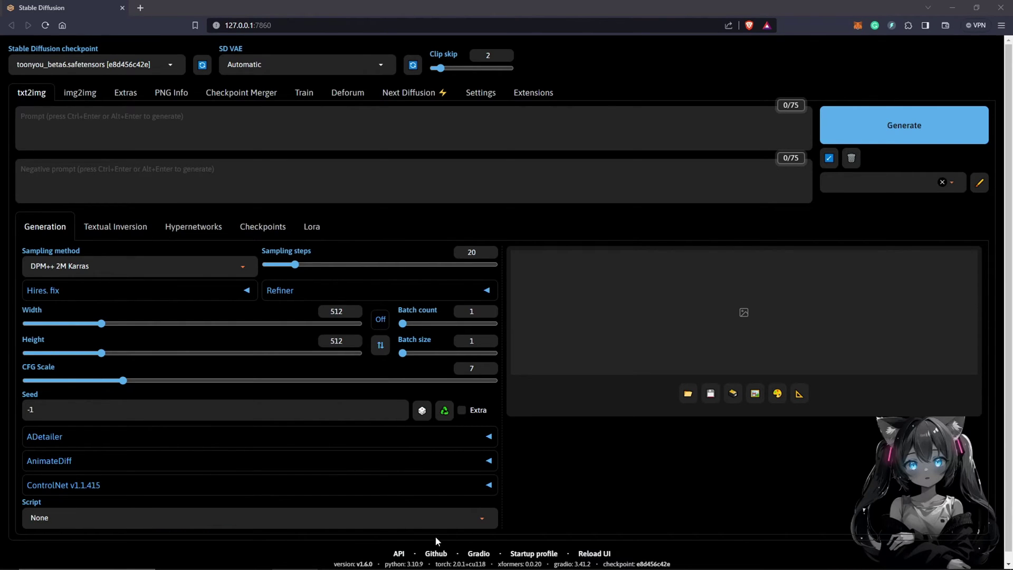
Start downloading mm_sd_v14.ckpt from the Hugging Face guoyww/animatediff files page
{"action": "mouse_move", "coordinate": [451, 568]}
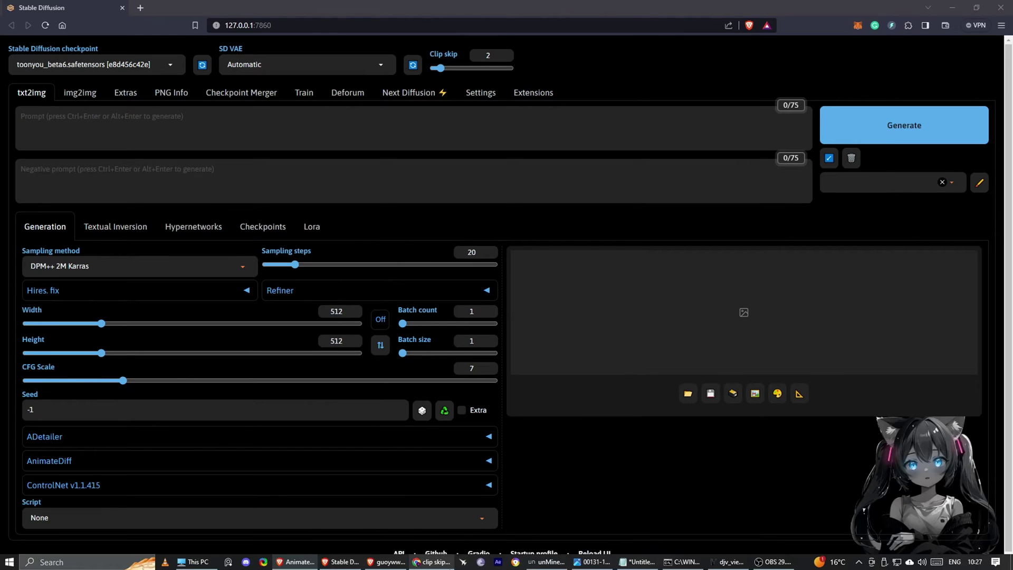
{"action": "mouse_move", "coordinate": [386, 567]}
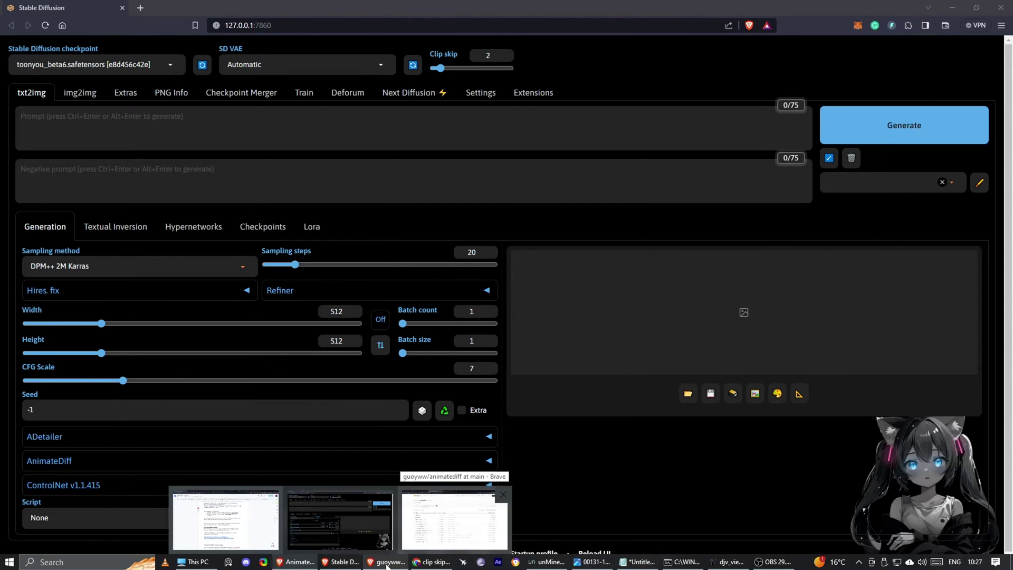
{"action": "left_click", "coordinate": [438, 530]}
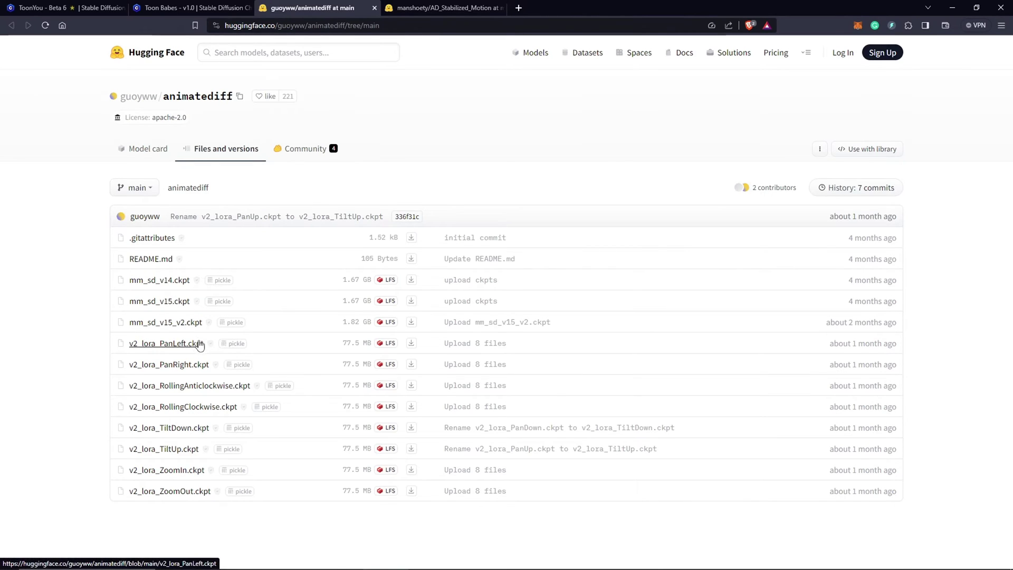
{"action": "left_click", "coordinate": [411, 280]}
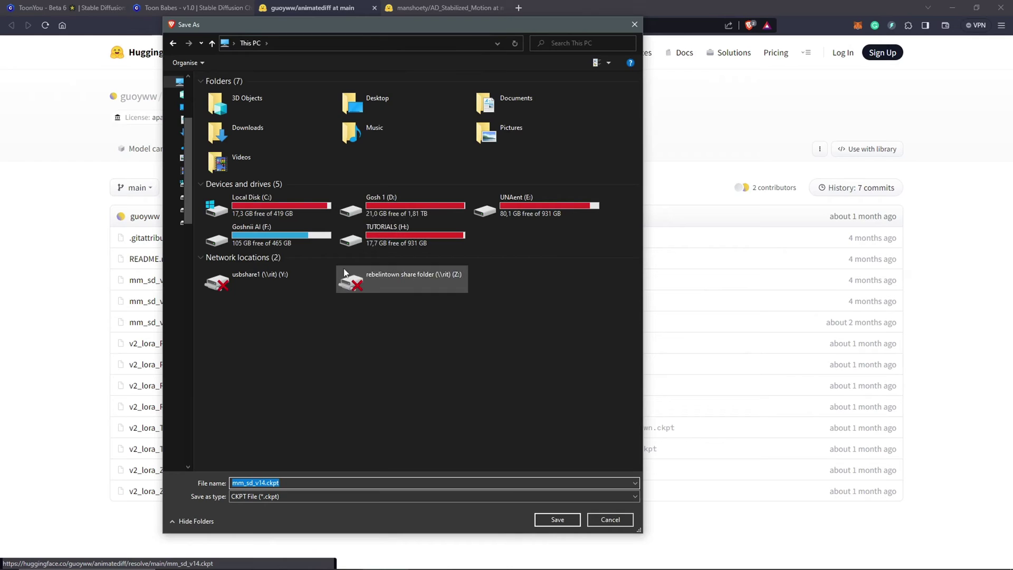
Browse to the sd-webui-animatediff model folder, find mm_sd_v14/v15/v15_v2 there, and close the dialog
{"action": "double_click", "coordinate": [294, 233]}
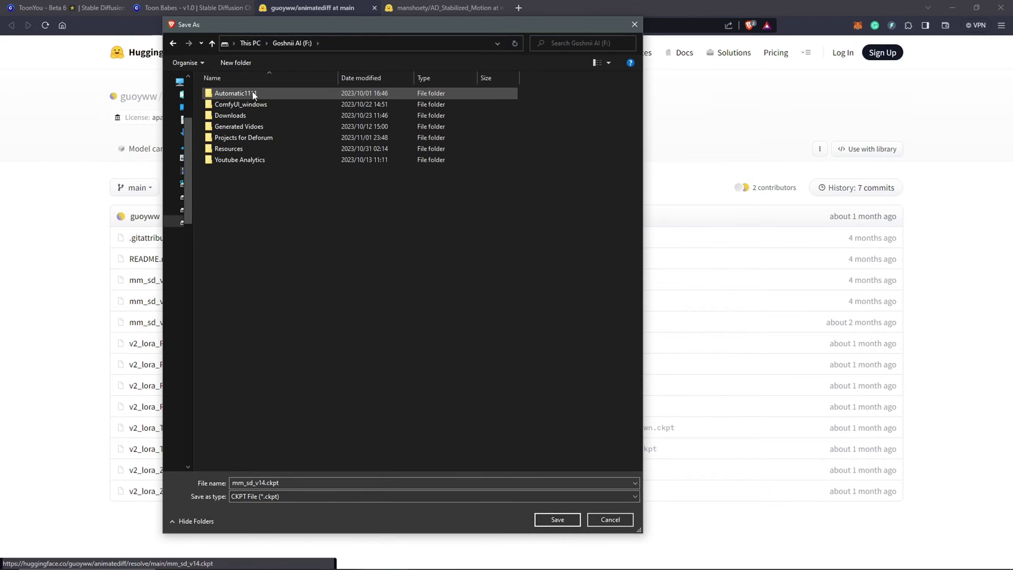
{"action": "double_click", "coordinate": [254, 94]}
{"action": "double_click", "coordinate": [254, 94]}
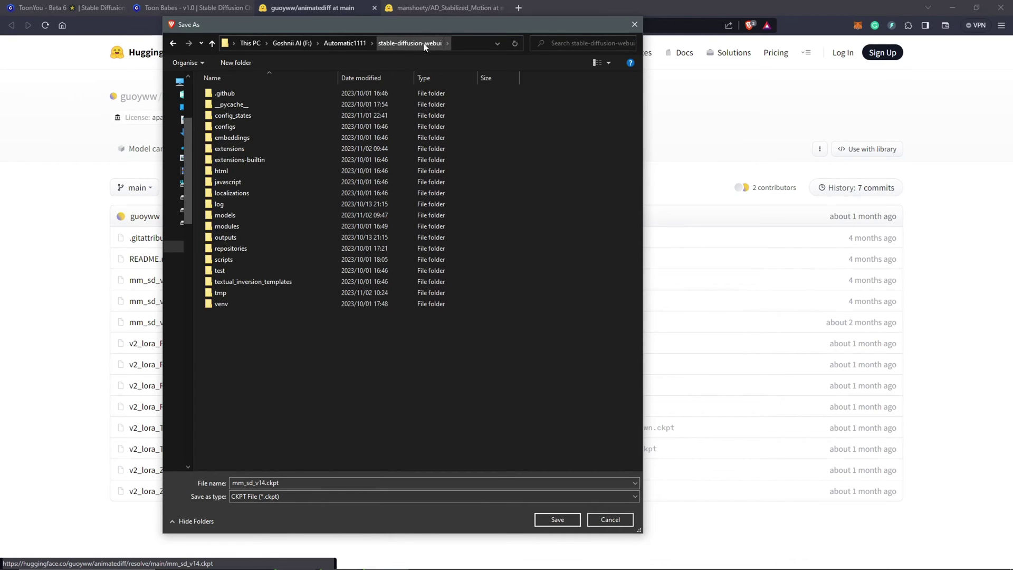
{"action": "double_click", "coordinate": [236, 151]}
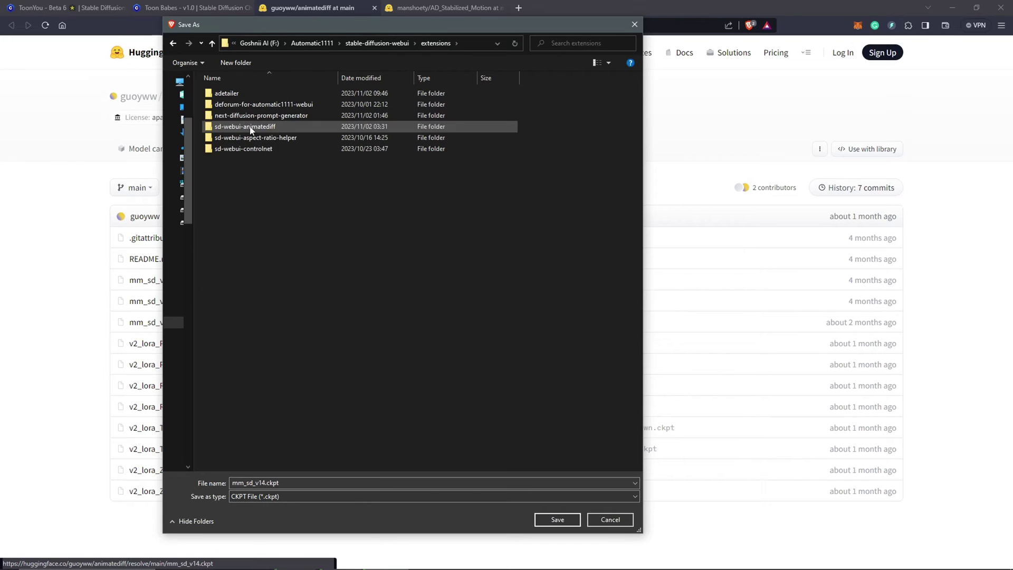
{"action": "double_click", "coordinate": [248, 127]}
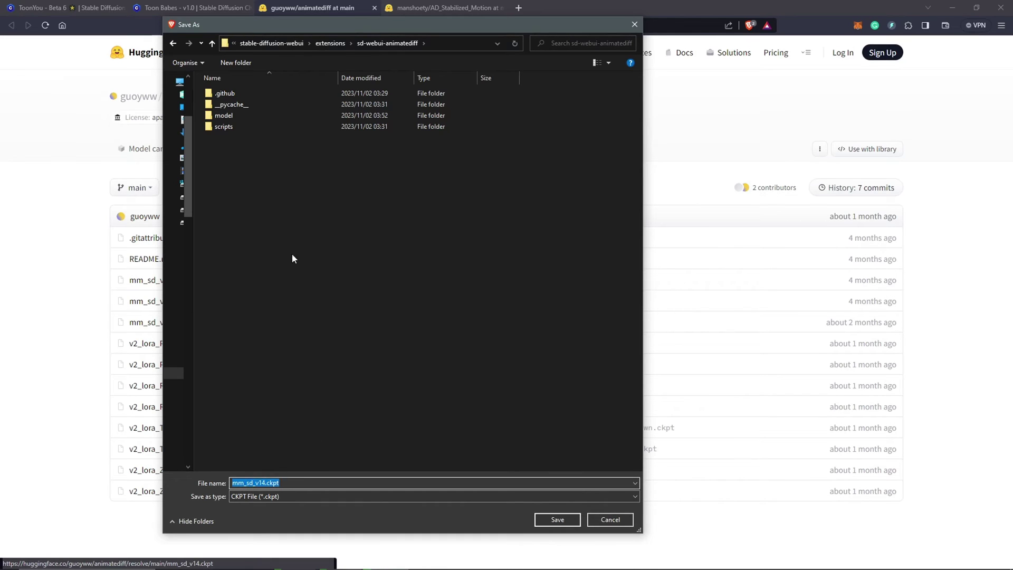
{"action": "double_click", "coordinate": [227, 115]}
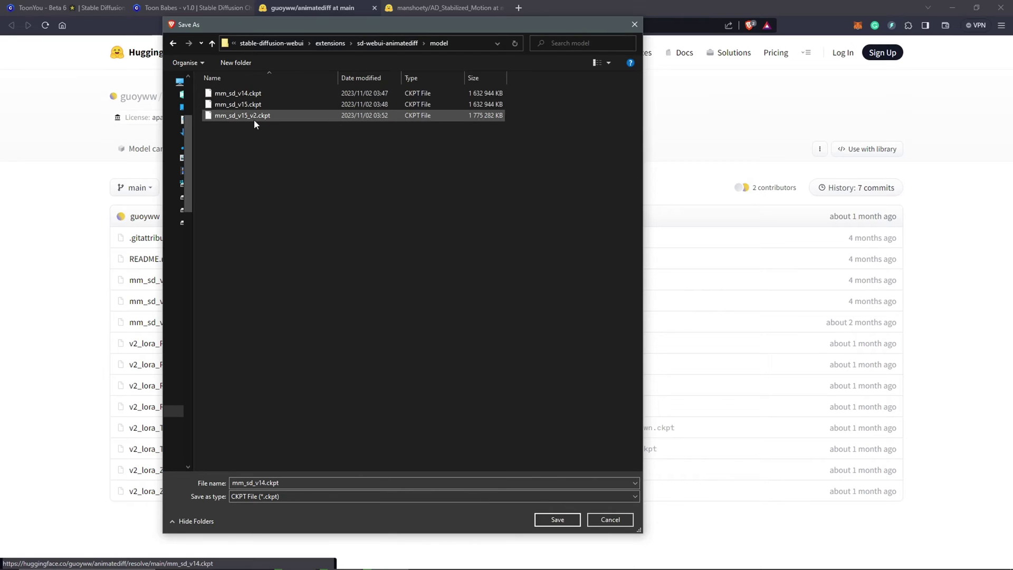
{"action": "left_click", "coordinate": [598, 521]}
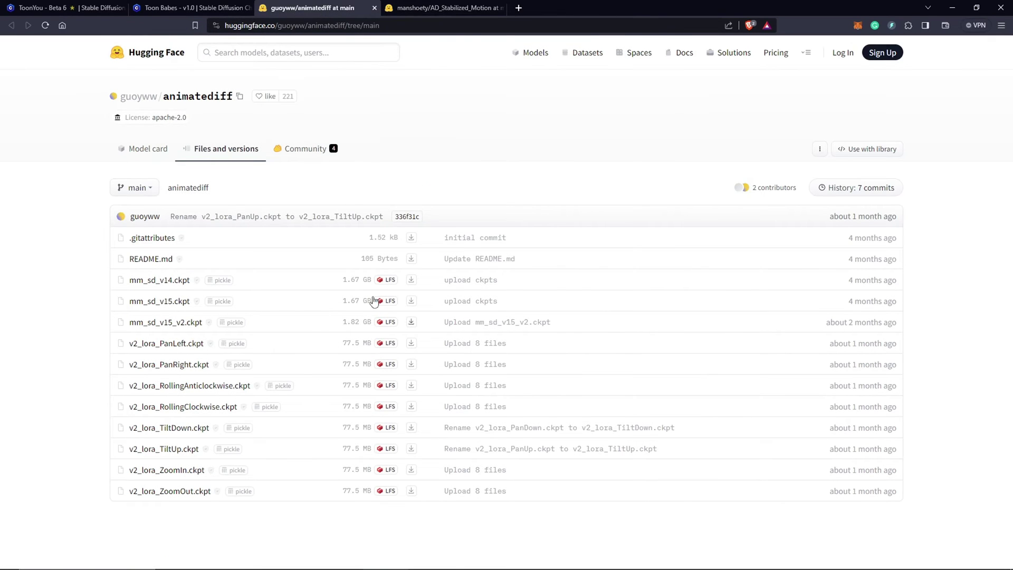
View the AD_Stabilized_Motion files and ToonYou page, then return to the animatediff files
{"action": "left_click", "coordinate": [451, 7]}
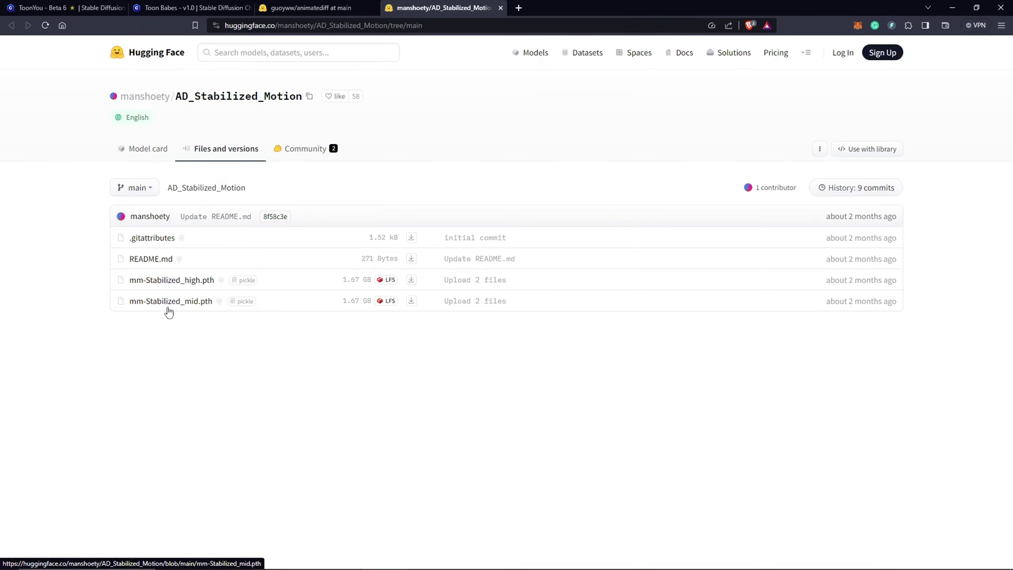
{"action": "left_click", "coordinate": [60, 9]}
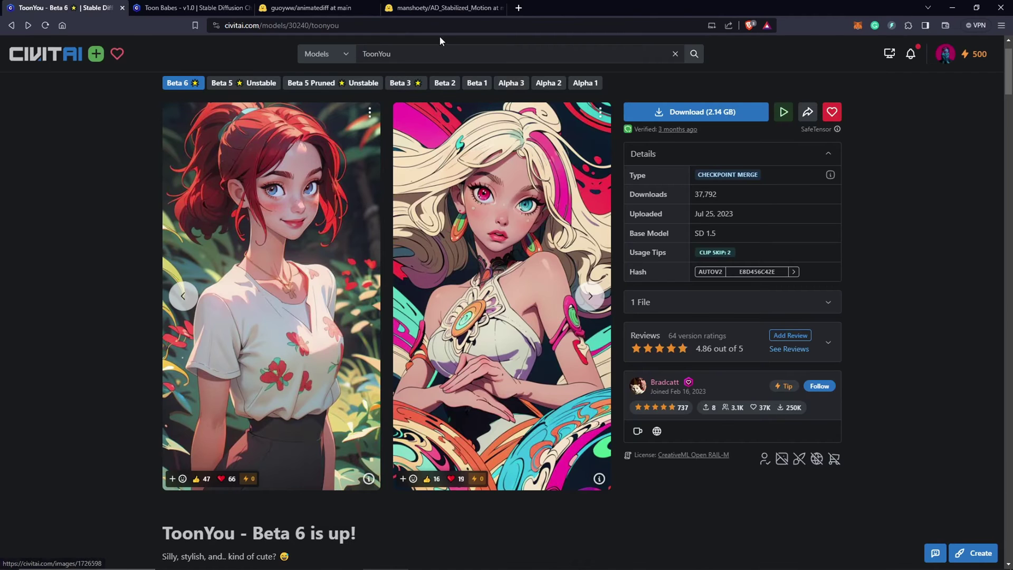
{"action": "left_click", "coordinate": [311, 8]}
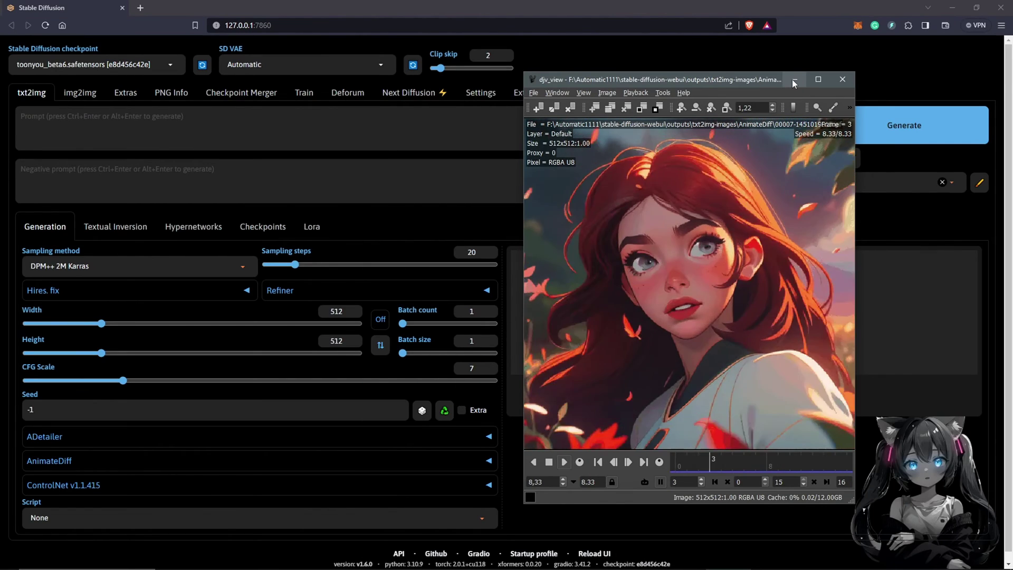
Paste the ginger-girl prompt and negative prompt, and set 30 sampling steps with CFG scale 8
{"action": "left_click", "coordinate": [792, 79]}
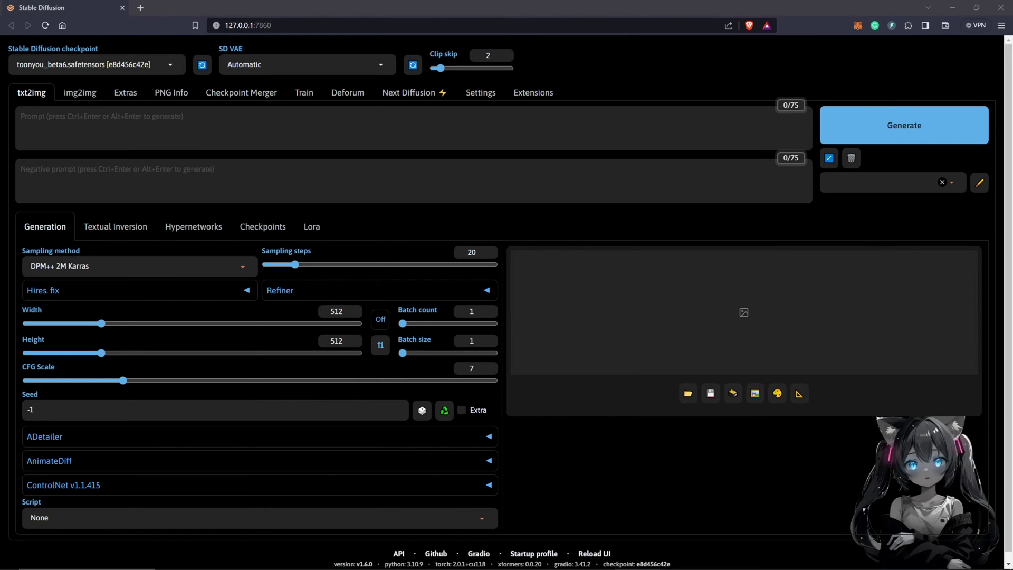
{"action": "left_click", "coordinate": [319, 137]}
{"action": "type", "text": "(ginger girl:1.2),  (detailed eyes, detailed hair,cute,perfect face, detailed face), (absurdly long hair, detailed hair) ,  (dark sky, dark clouds, sunset:1.2),(backlight, dappled sunlight,blurry foreground), (dynamic , action-packed , thrilling , fantastic realism), ((intricate details, pattern)),(falling leaves, petals, flowers:1.2), birds, butterflies, (best quality, masterpiece)"}
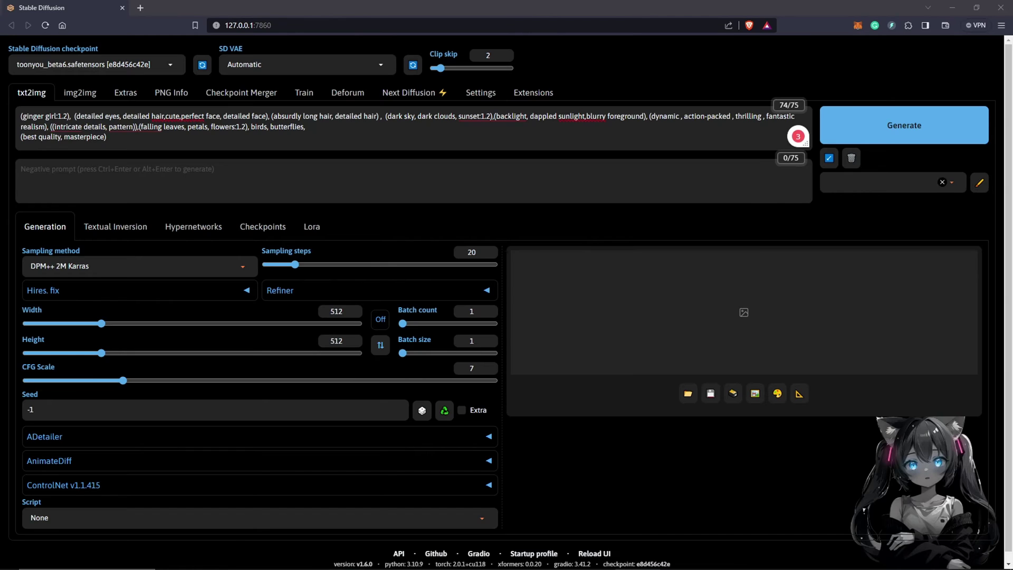
{"action": "left_click", "coordinate": [369, 184]}
{"action": "type", "text": "(worst quality, low quality, letterboxed,mutated hands and fingers, bad anatomy, wrong anatomy, ugly, mutation:1.2), (eye contact:1.4),  static, dull, boring,  (simple background:1.2),  (bad-hands-5:1.2),  static scenes"}
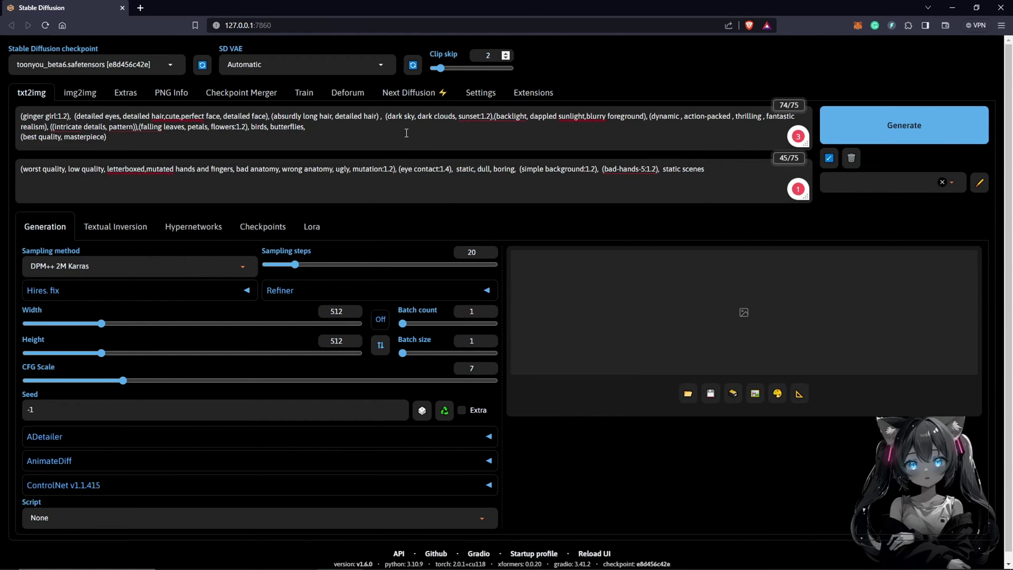
{"action": "left_click", "coordinate": [297, 265]}
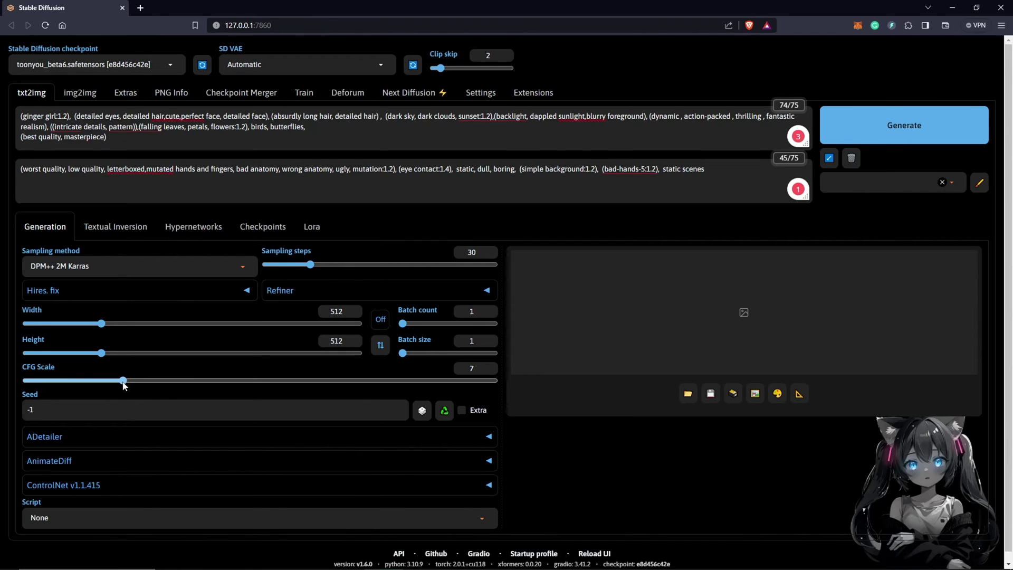
{"action": "left_click_drag", "start_coordinate": [123, 381], "coordinate": [139, 380]}
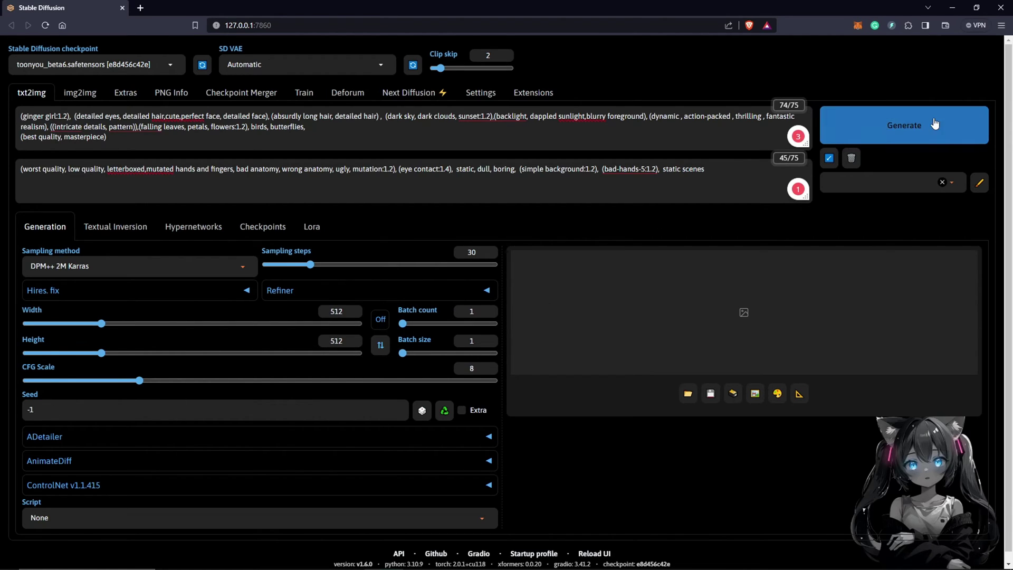
Generate a 512x512 test still, preview it full size, then expand the AnimateDiff settings
{"action": "left_click", "coordinate": [913, 129]}
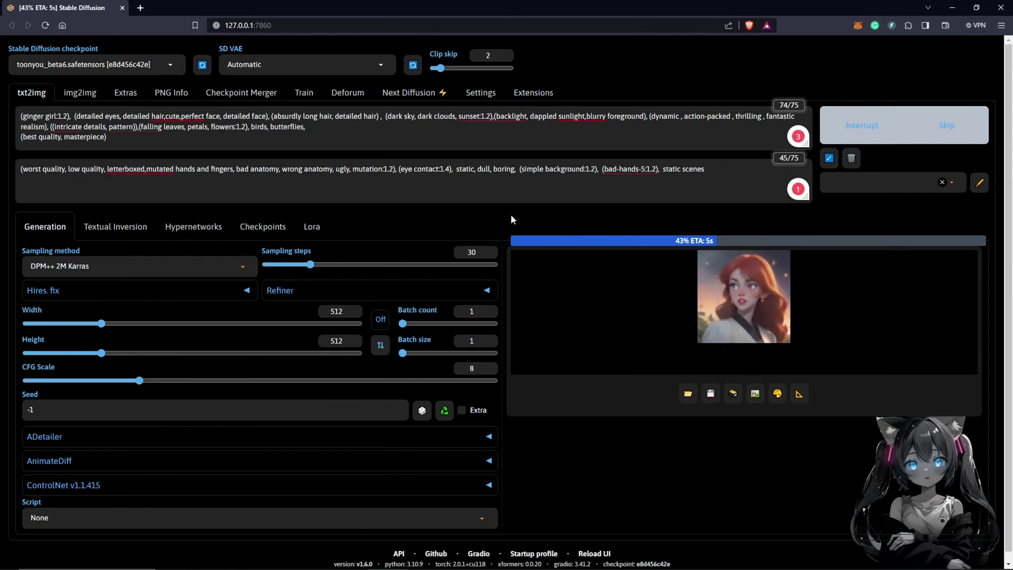
{"action": "left_click", "coordinate": [770, 362]}
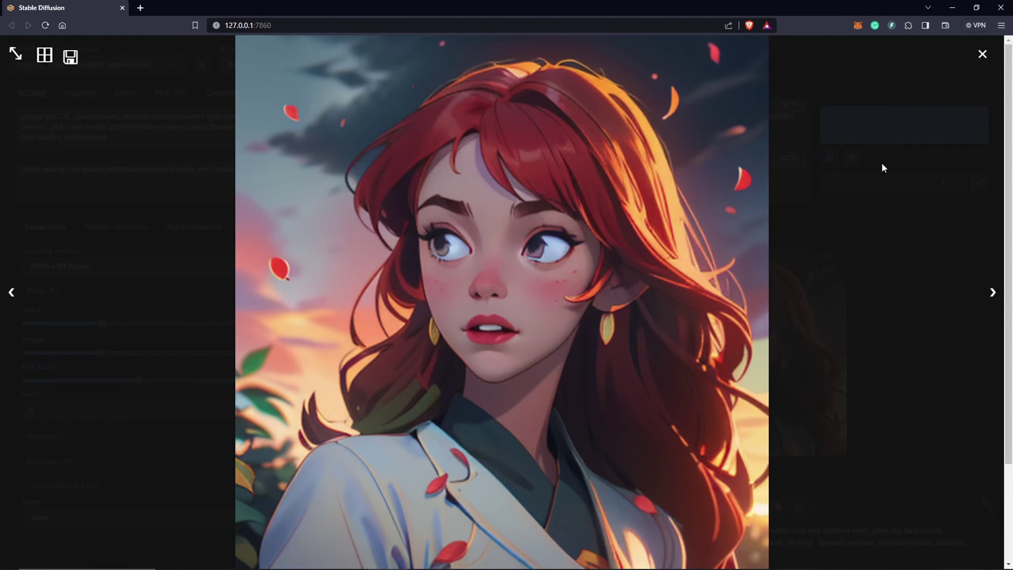
{"action": "left_click", "coordinate": [881, 191]}
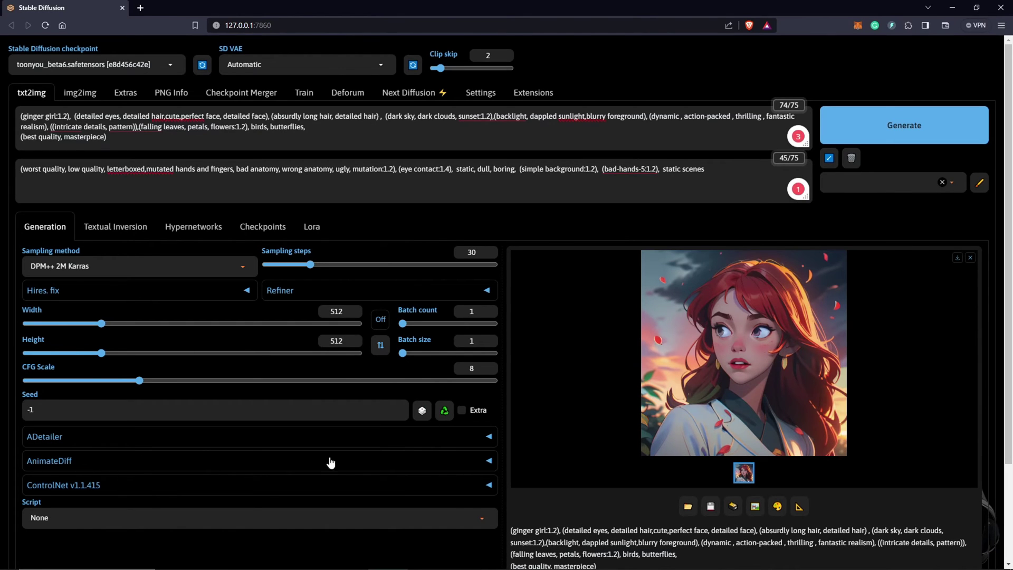
{"action": "left_click", "coordinate": [489, 463]}
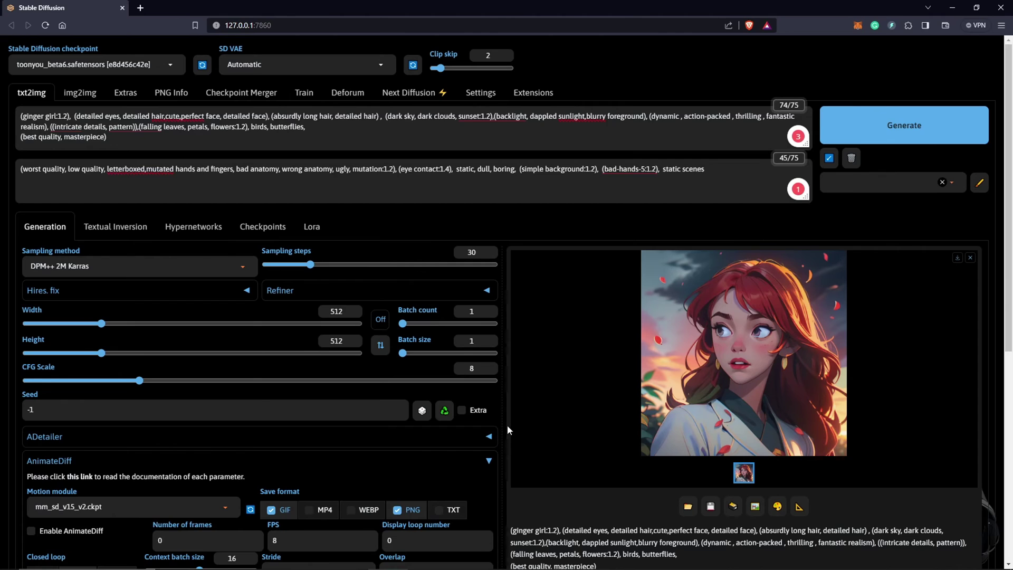
Keep mm_sd_v15_v2.ckpt as the motion module and enable AnimateDiff with 16 frames at 8 FPS
{"action": "scroll", "coordinate": [506, 423], "scroll_direction": "down", "scroll_amount": 3}
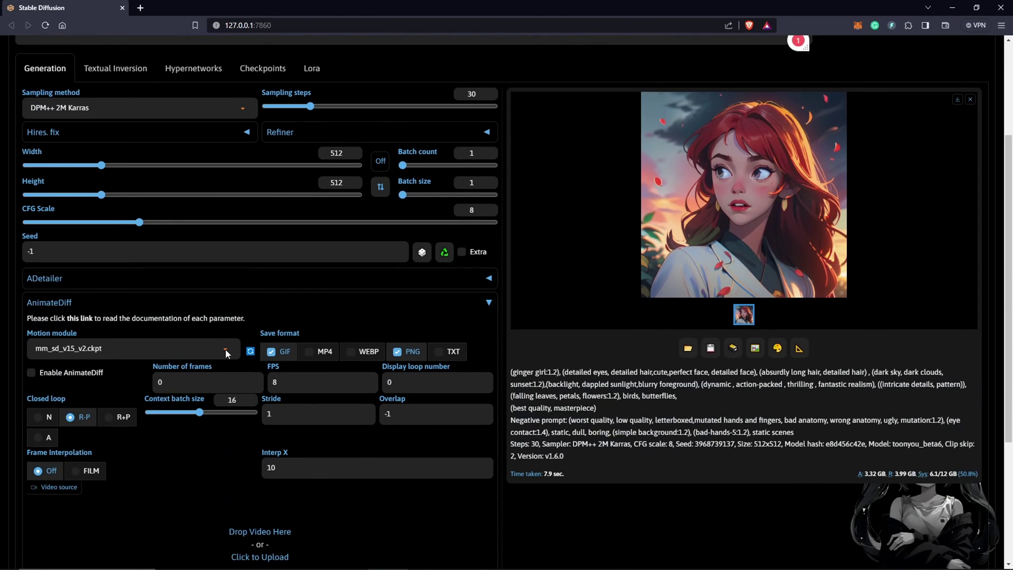
{"action": "left_click", "coordinate": [226, 349]}
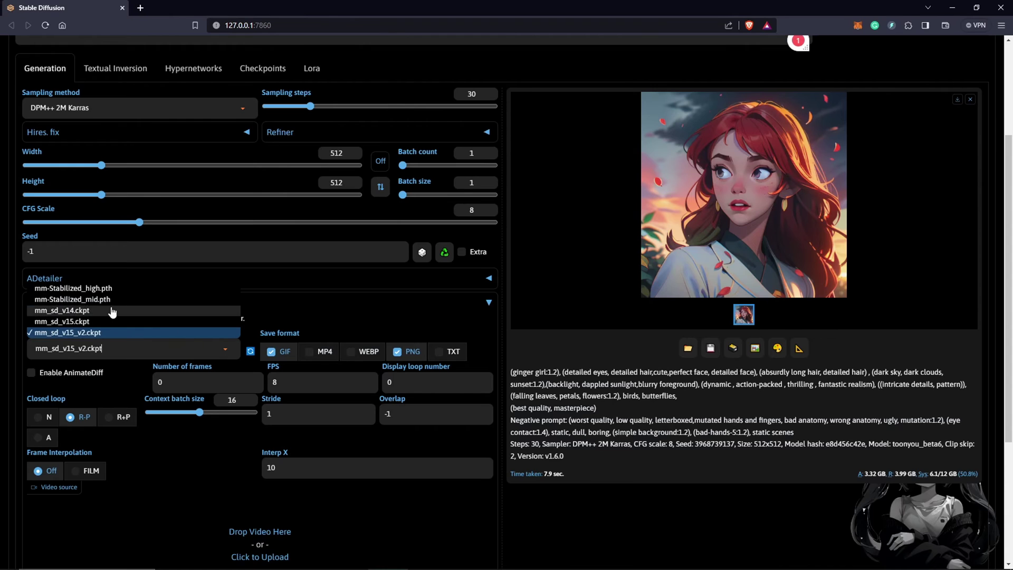
{"action": "left_click", "coordinate": [227, 352]}
{"action": "left_click", "coordinate": [227, 353]}
{"action": "left_click", "coordinate": [90, 345]}
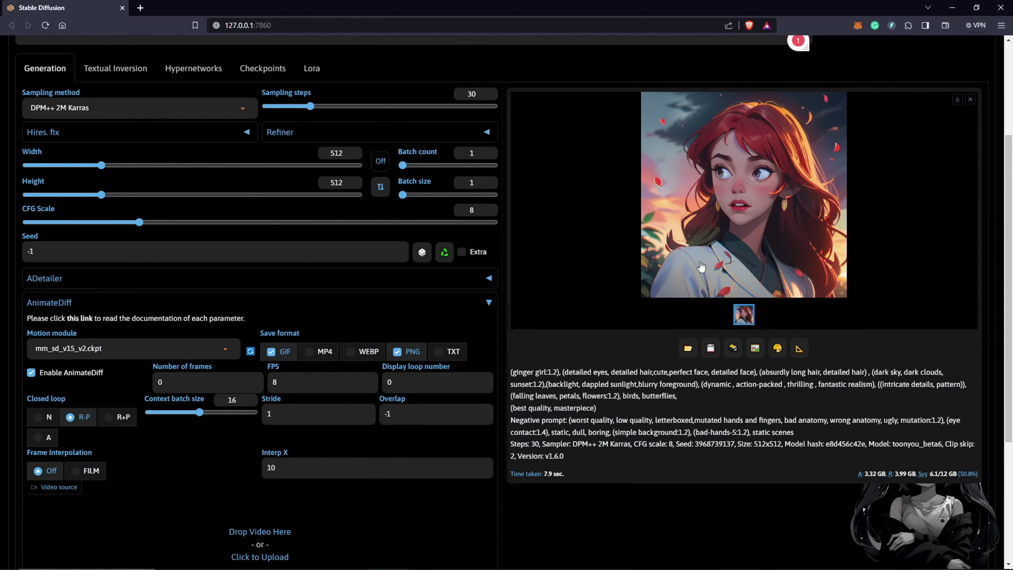
{"action": "scroll", "coordinate": [765, 217], "scroll_direction": "up", "scroll_amount": 1}
{"action": "scroll", "coordinate": [171, 331], "scroll_direction": "down", "scroll_amount": 2}
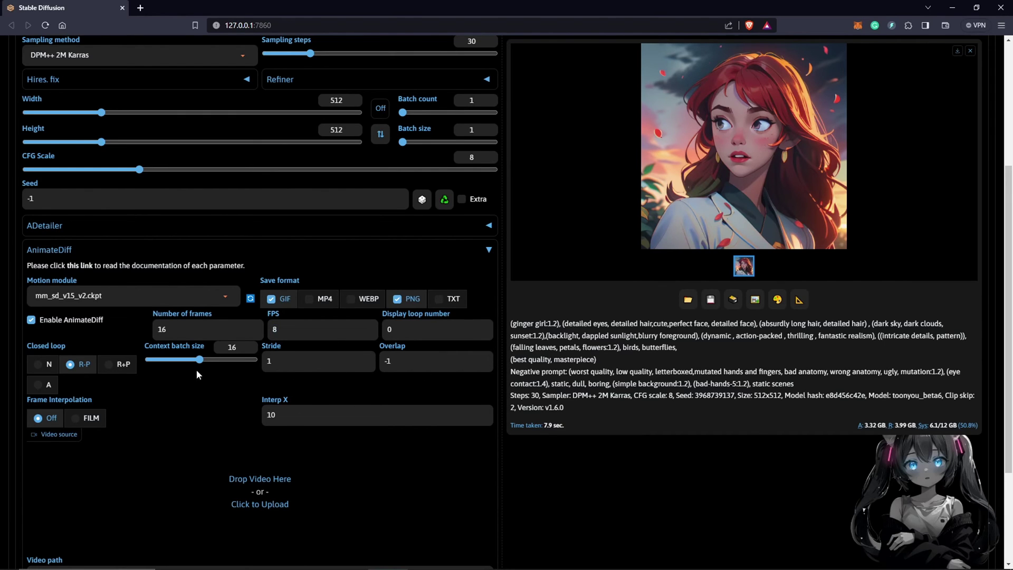
{"action": "scroll", "coordinate": [500, 417], "scroll_direction": "up", "scroll_amount": 3}
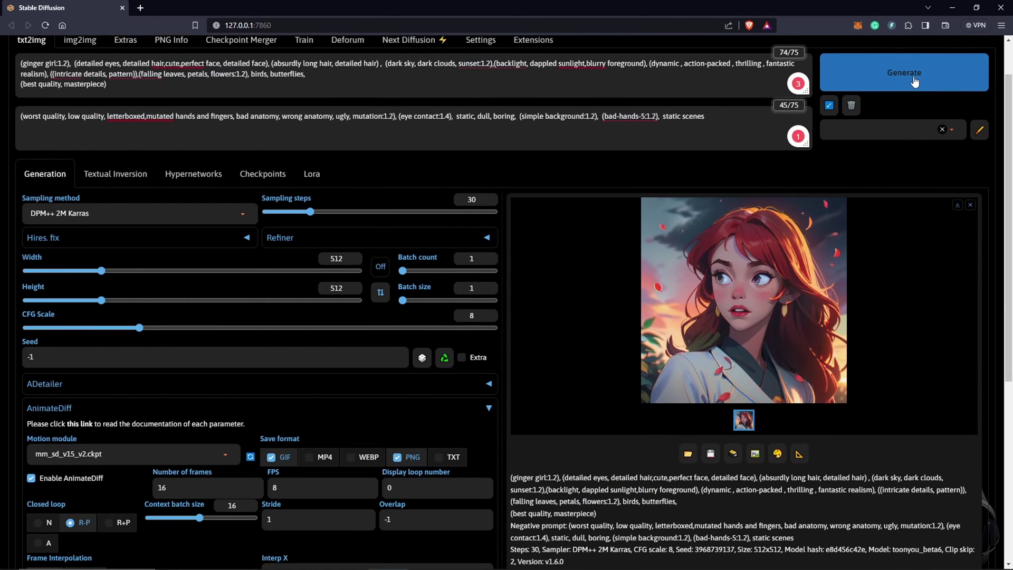
Generate the 16-frame, 8 FPS AnimateDiff GIF of the red-haired girl and preview it enlarged
{"action": "left_click", "coordinate": [917, 87]}
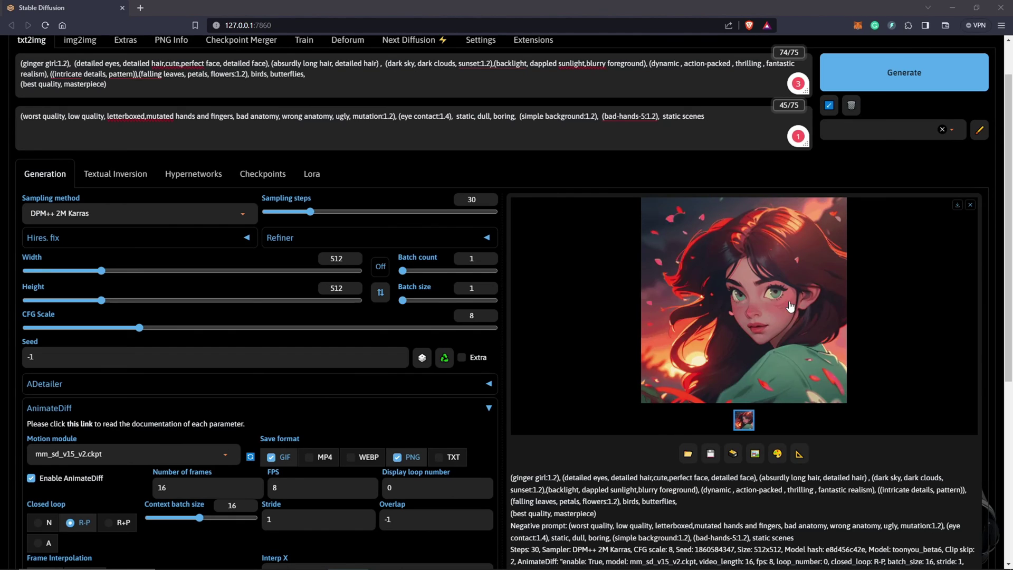
{"action": "left_click", "coordinate": [772, 307]}
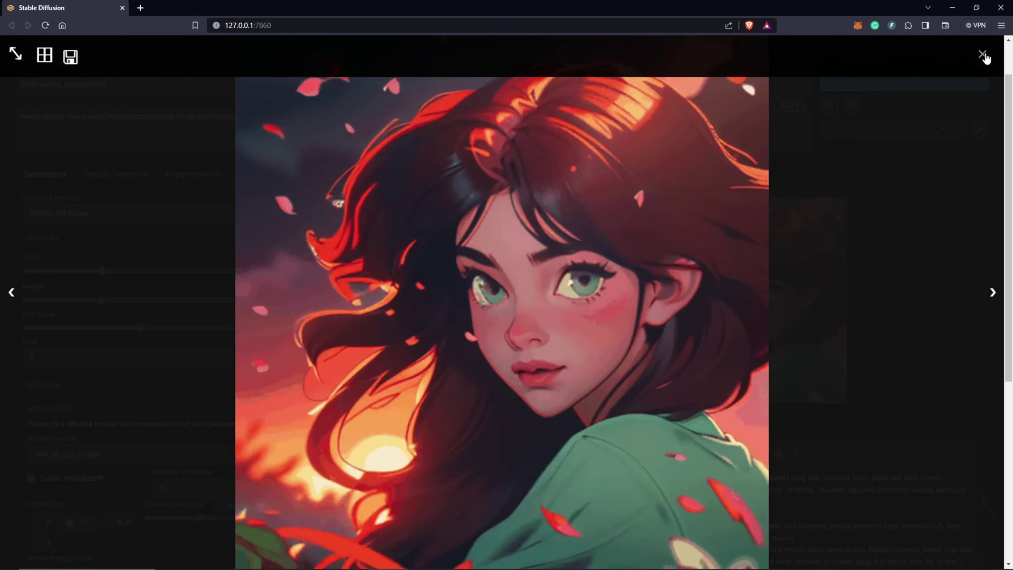
{"action": "left_click", "coordinate": [923, 194]}
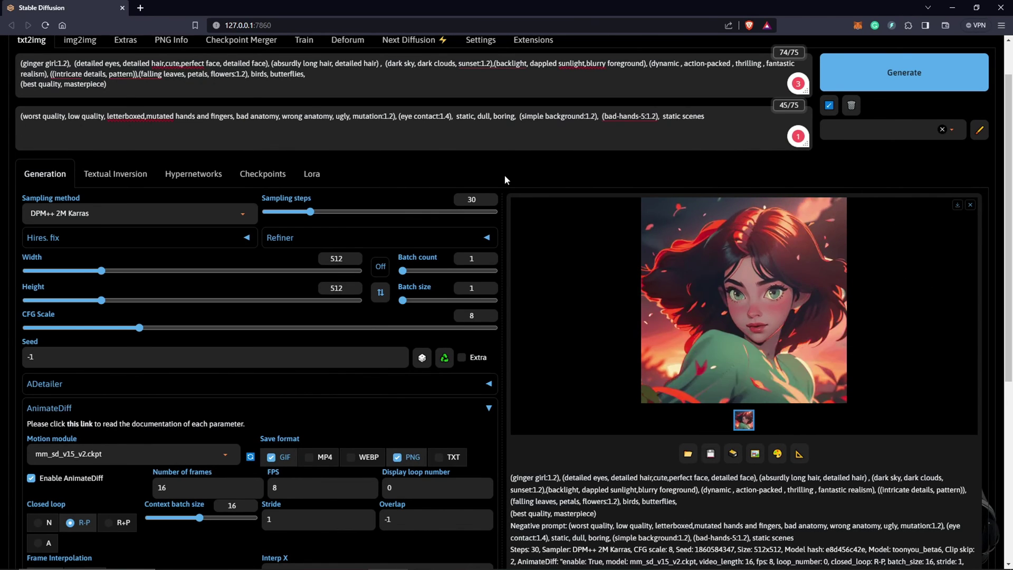
{"action": "scroll", "coordinate": [505, 282], "scroll_direction": "up", "scroll_amount": 2}
{"action": "scroll", "coordinate": [504, 278], "scroll_direction": "down", "scroll_amount": 2}
{"action": "scroll", "coordinate": [504, 278], "scroll_direction": "down", "scroll_amount": 1}
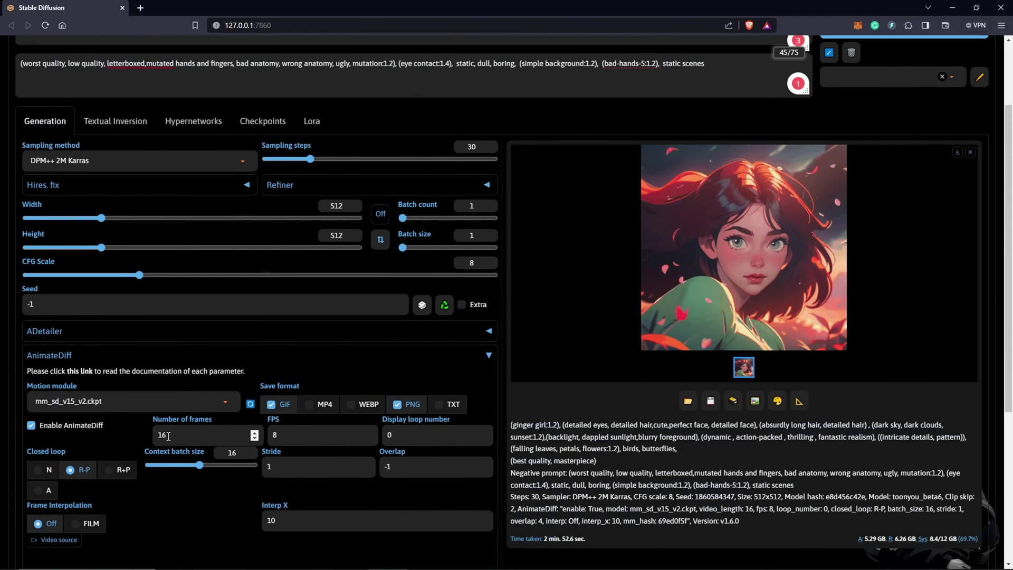
Change the AnimateDiff Number of frames from its current value to 64
{"action": "left_click_drag", "start_coordinate": [170, 436], "coordinate": [155, 435]}
{"action": "type", "text": "64"}
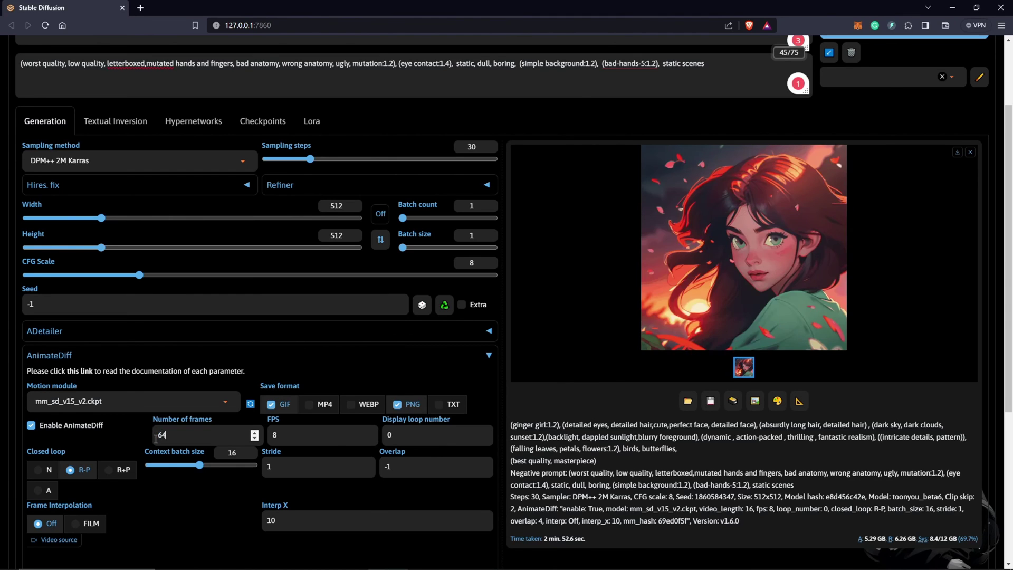
{"action": "left_click", "coordinate": [249, 528]}
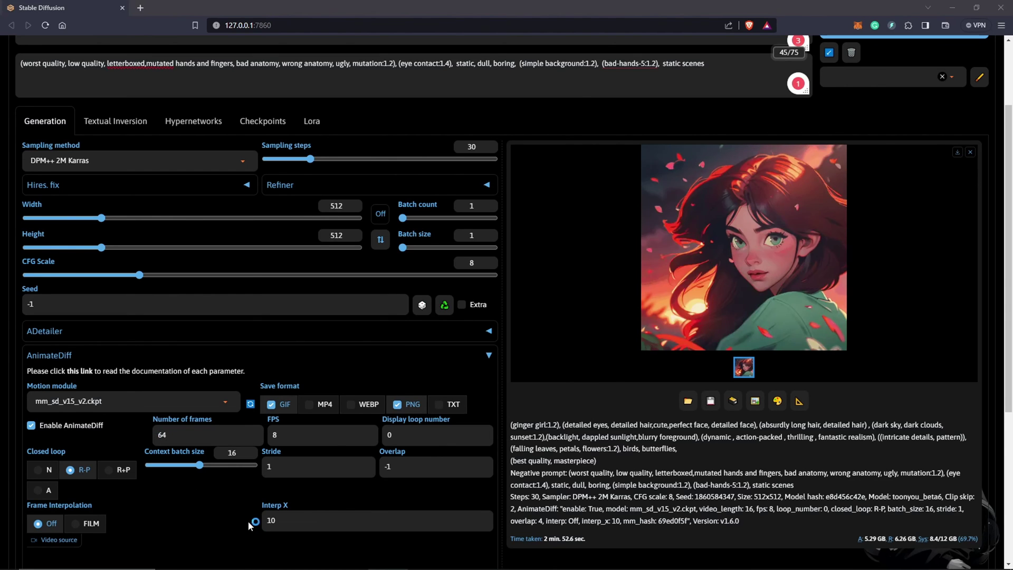
Generate the 64-frame animation and view the result full size
{"action": "scroll", "coordinate": [521, 375], "scroll_direction": "up", "scroll_amount": 1}
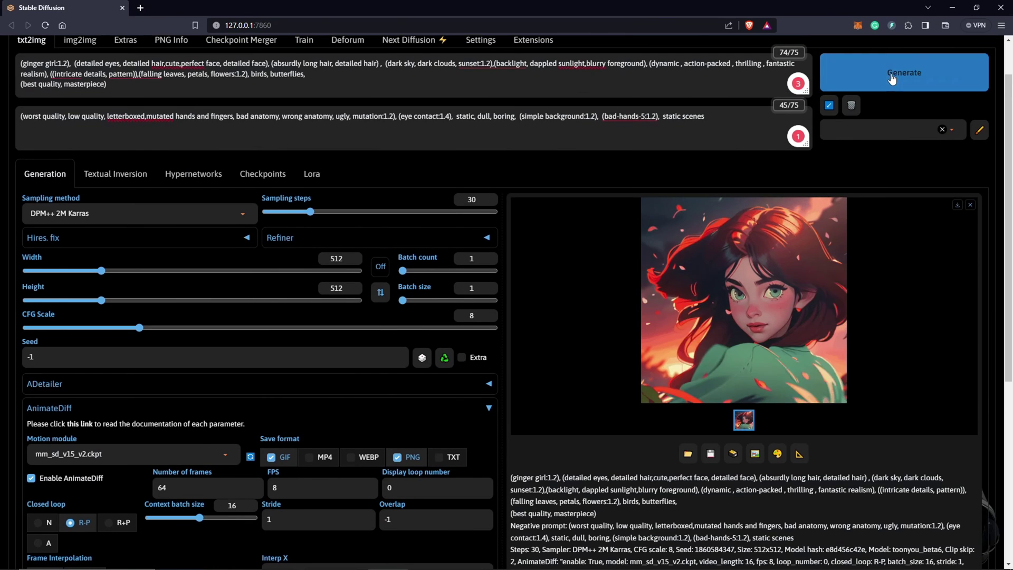
{"action": "left_click", "coordinate": [916, 79]}
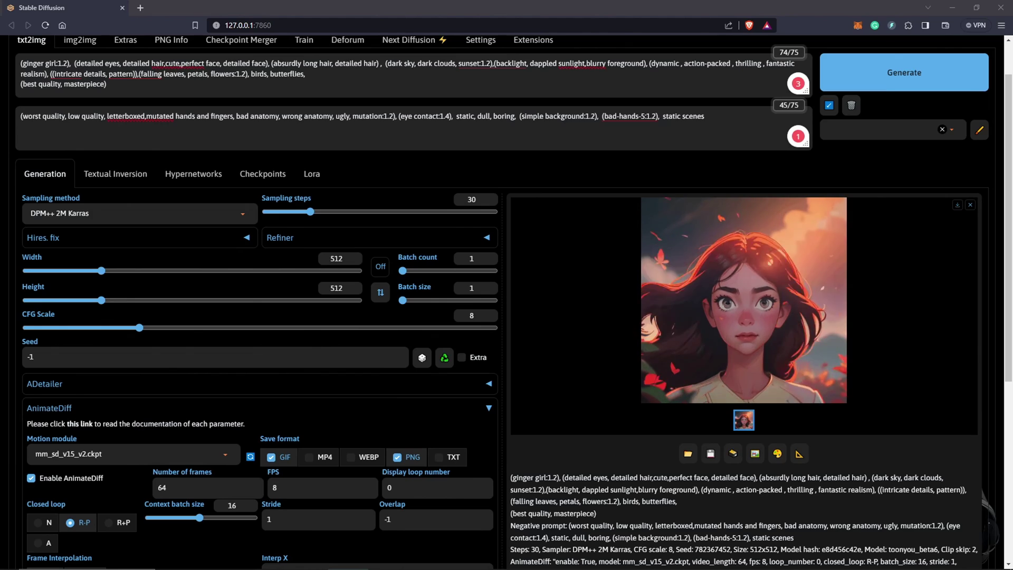
{"action": "left_click", "coordinate": [839, 350]}
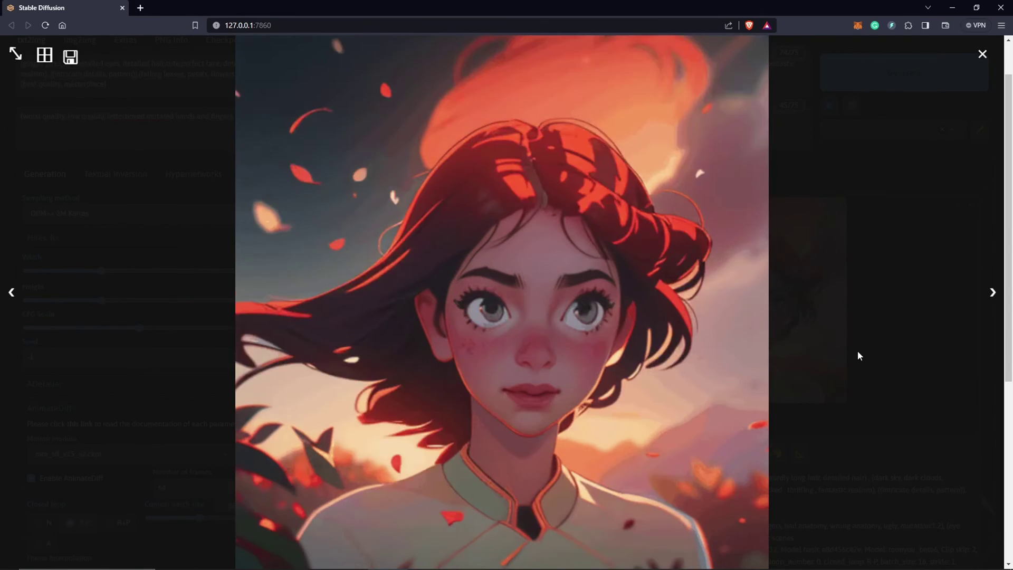